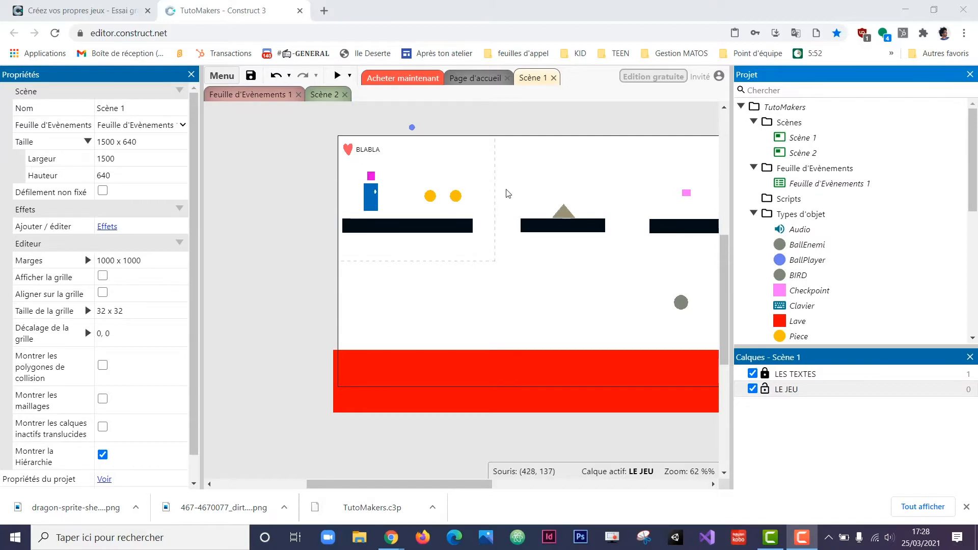
# Add a new scene to the project without an event sheet and name it Menu
pyautogui.click(789, 123)
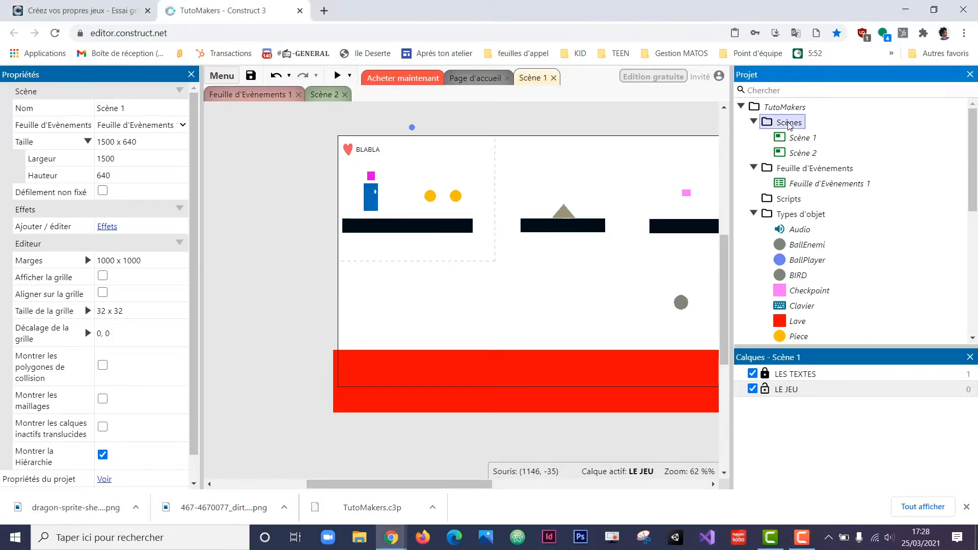
pyautogui.rightClick(789, 124)
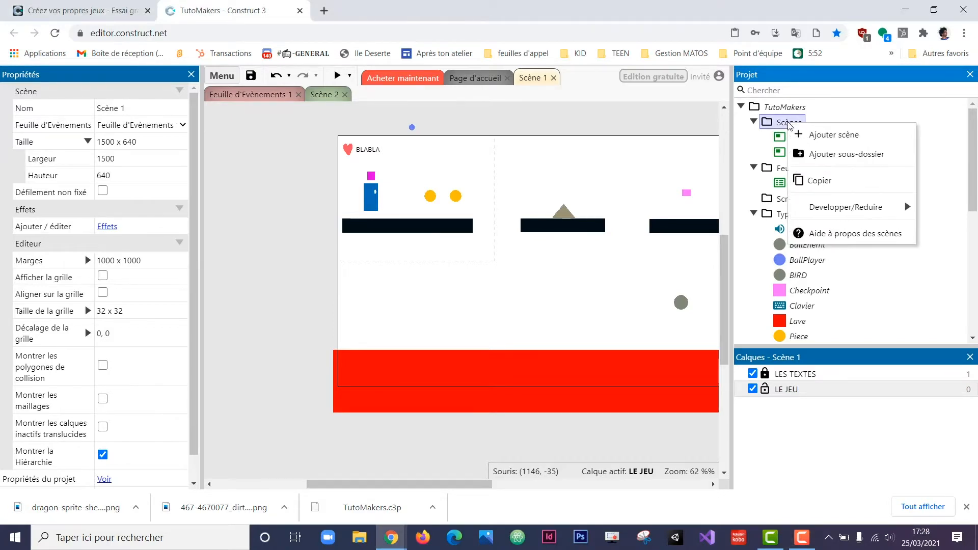
pyautogui.click(813, 138)
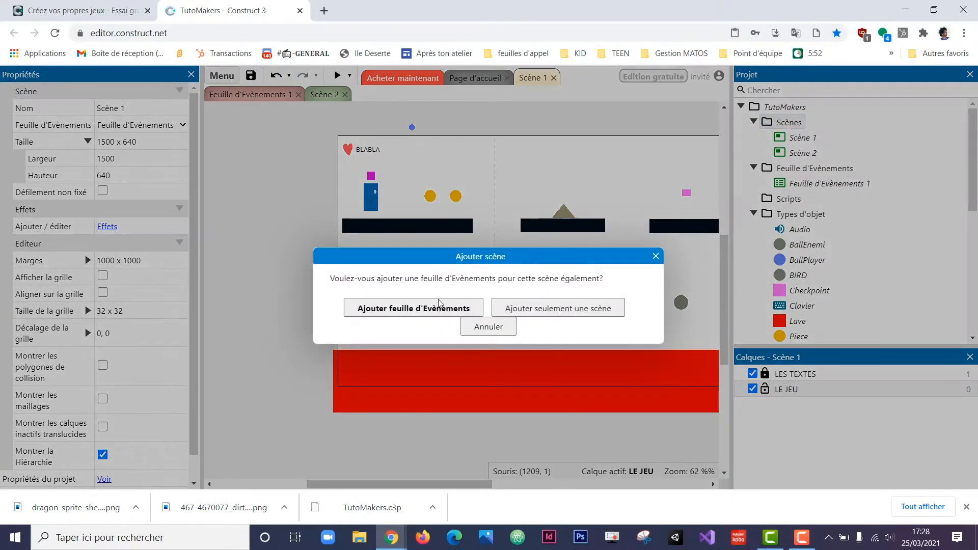
pyautogui.click(570, 311)
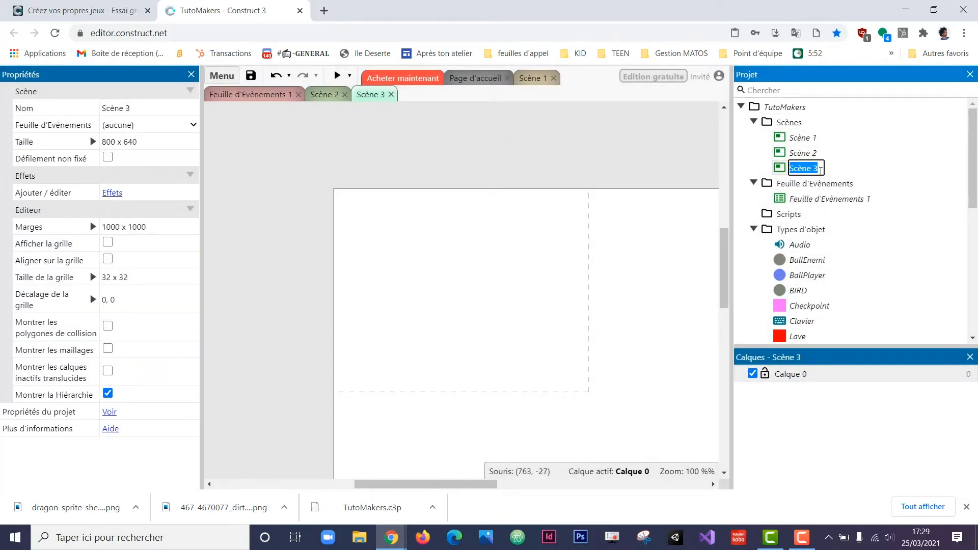
pyautogui.write('Ma')
pyautogui.press('Return')
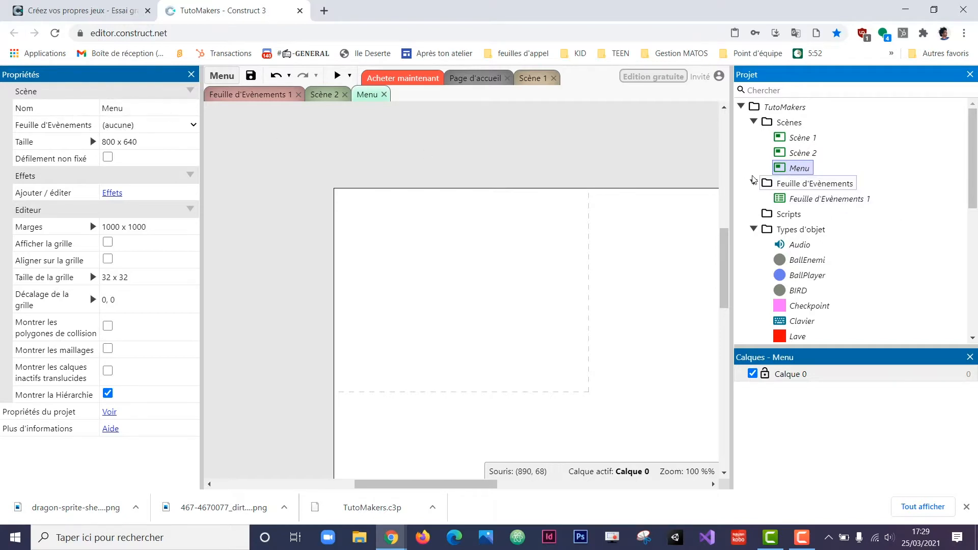
# Assign Feuille d'Evènements 1 to the Menu scene, and preview the scene
pyautogui.click(194, 127)
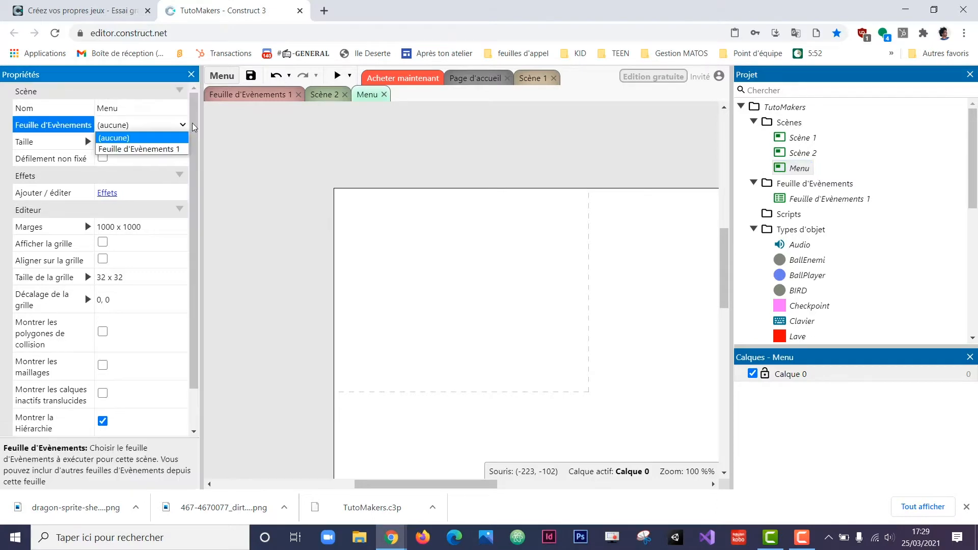
pyautogui.click(157, 150)
pyautogui.click(561, 304)
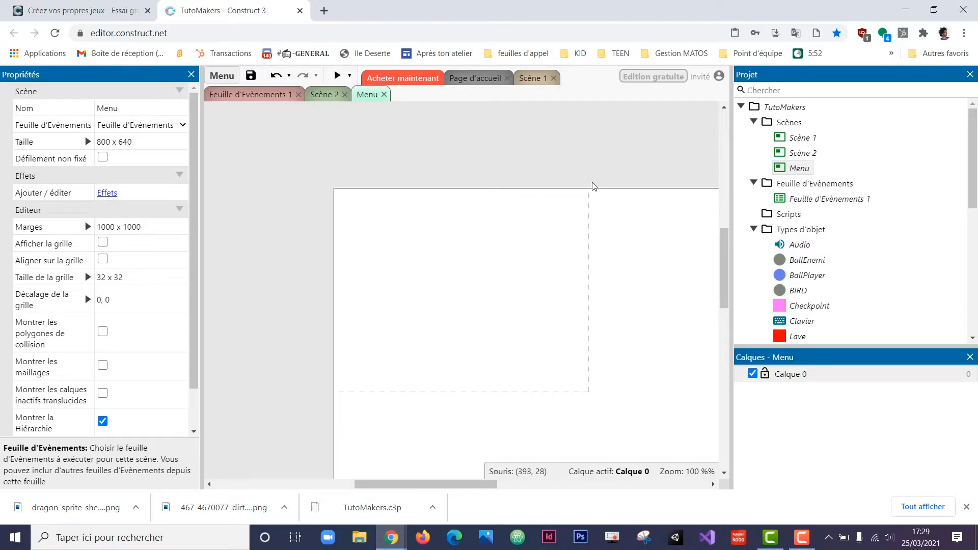
pyautogui.click(337, 76)
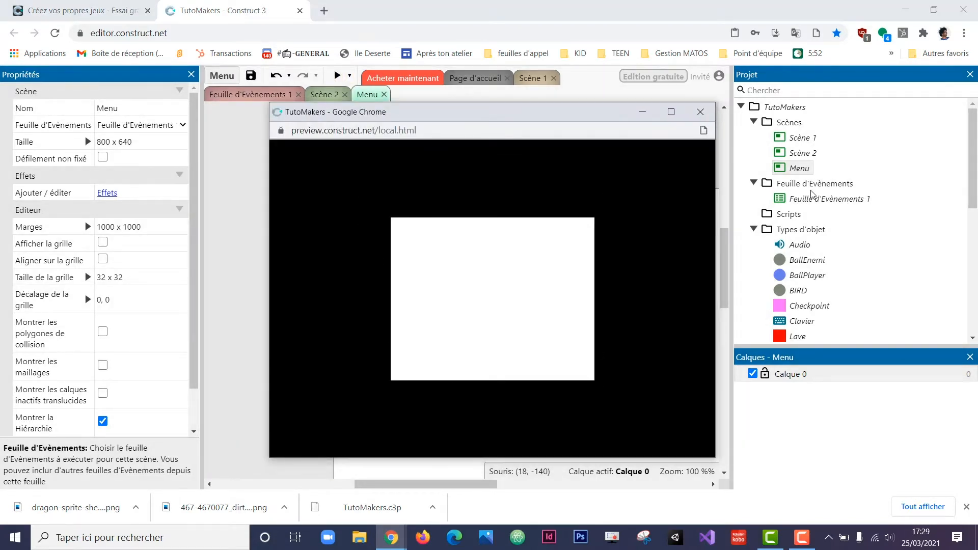
pyautogui.click(700, 112)
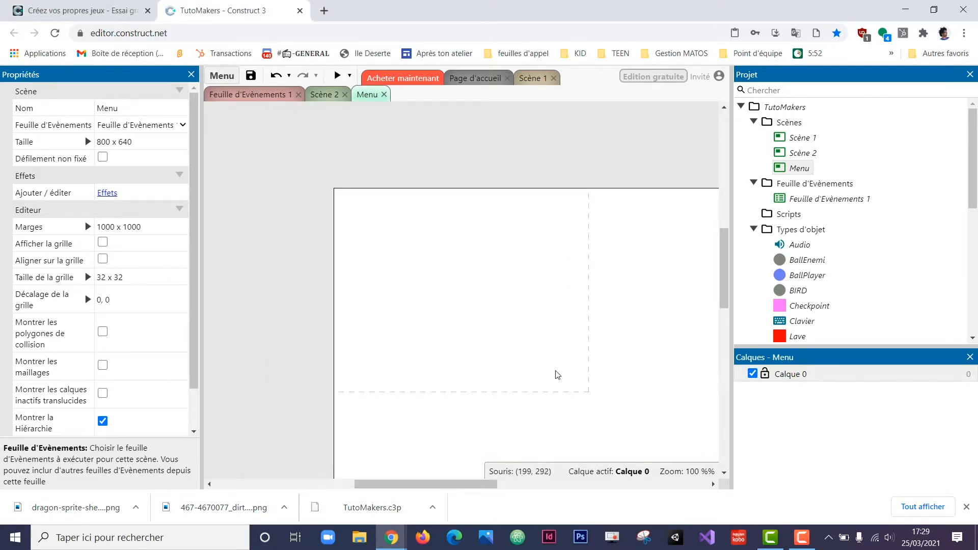
# Search Google Images for "sky" in a new browser tab
pyautogui.click(324, 10)
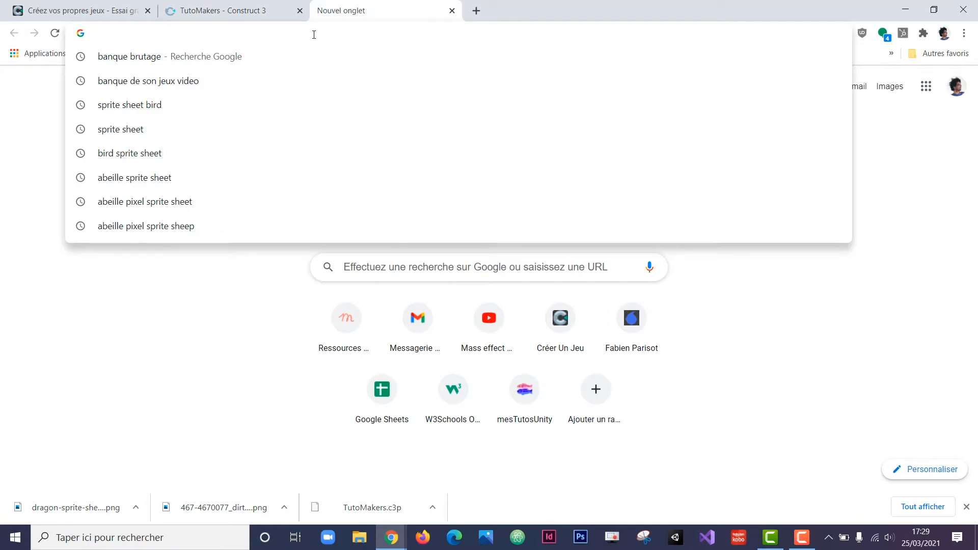
pyautogui.write('sky')
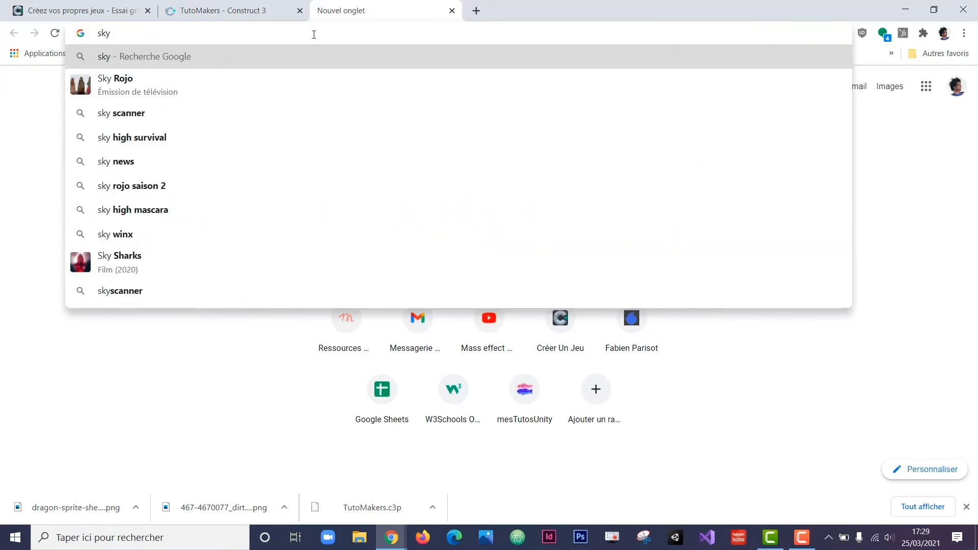
pyautogui.press('Return')
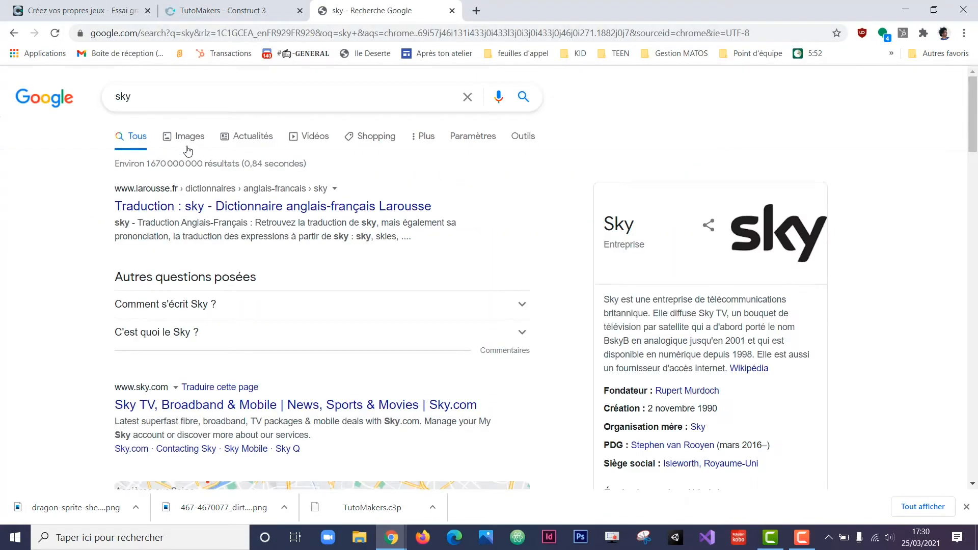
pyautogui.click(188, 143)
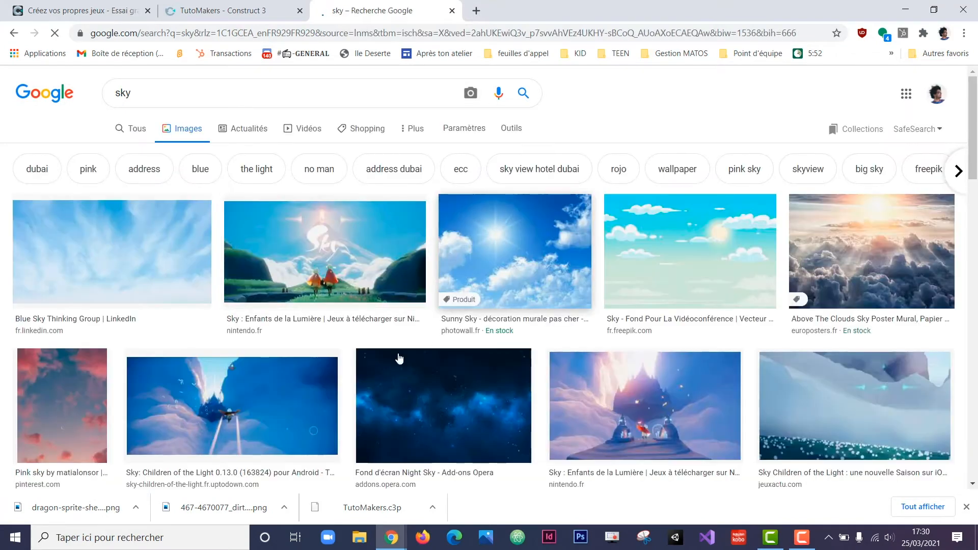
# Save the cartoon sky picture with white clouds from Freepik as a JPEG in the Téléchargements folder
pyautogui.click(697, 252)
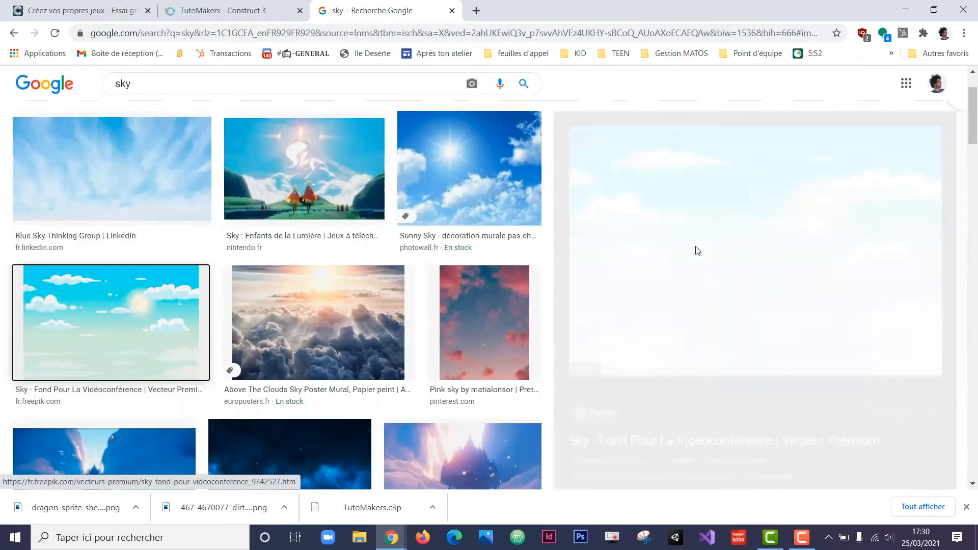
pyautogui.rightClick(778, 248)
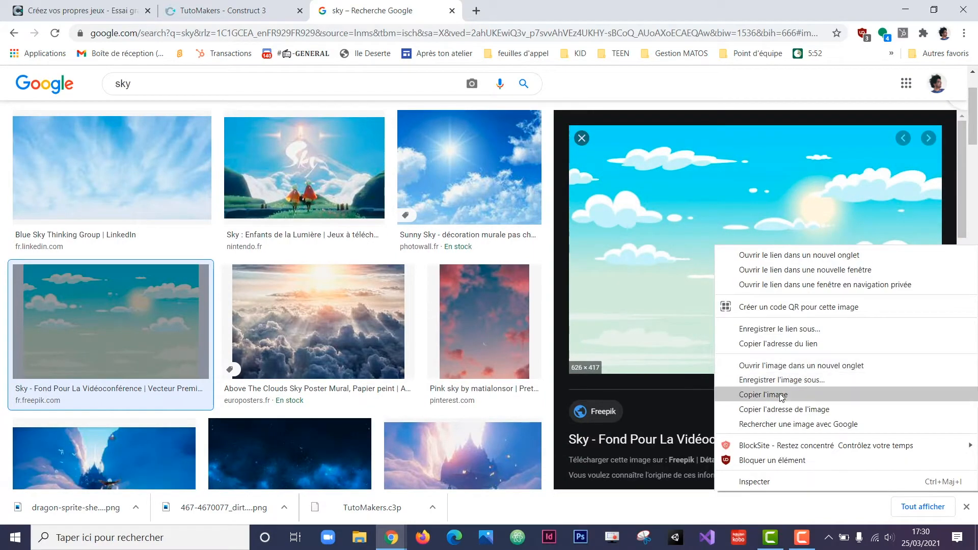
pyautogui.click(780, 380)
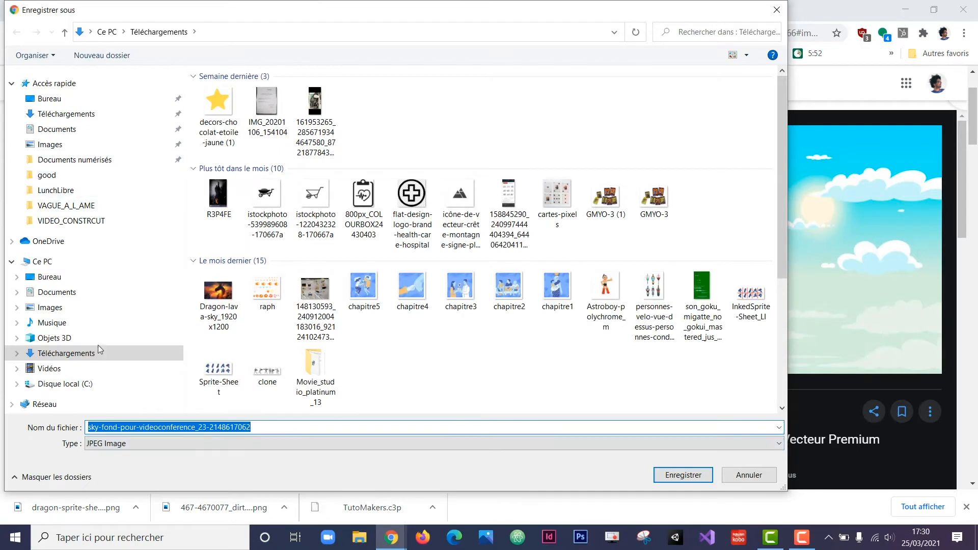
pyautogui.click(681, 477)
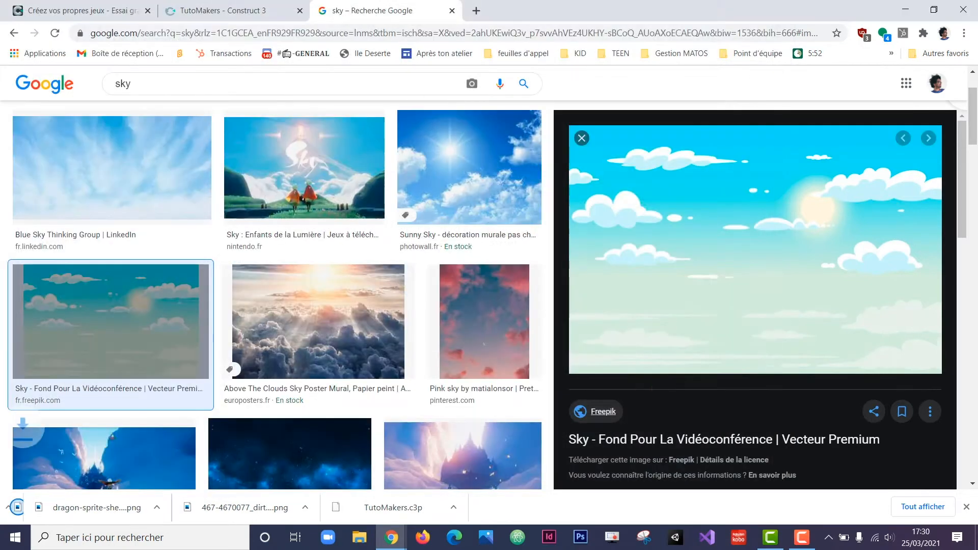
# Switch back to Construct 3 and insert the downloaded sky-fond-pour-videoconference image into the Menu scene as a sprite
pyautogui.click(228, 13)
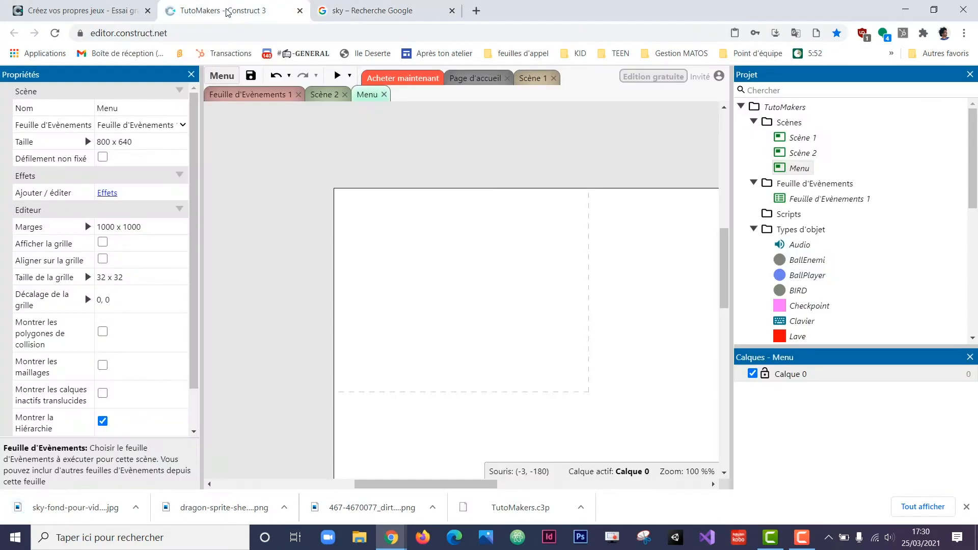
pyautogui.click(135, 508)
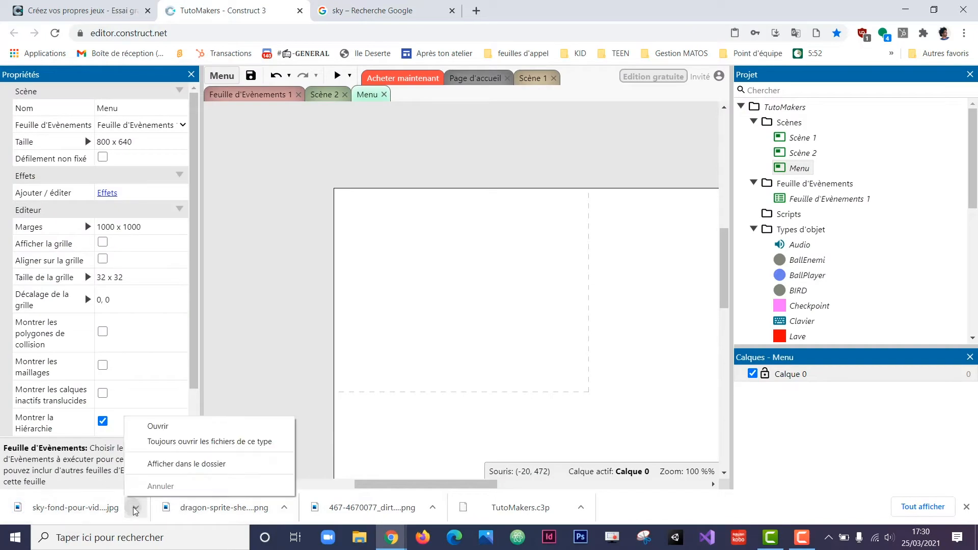
pyautogui.click(179, 465)
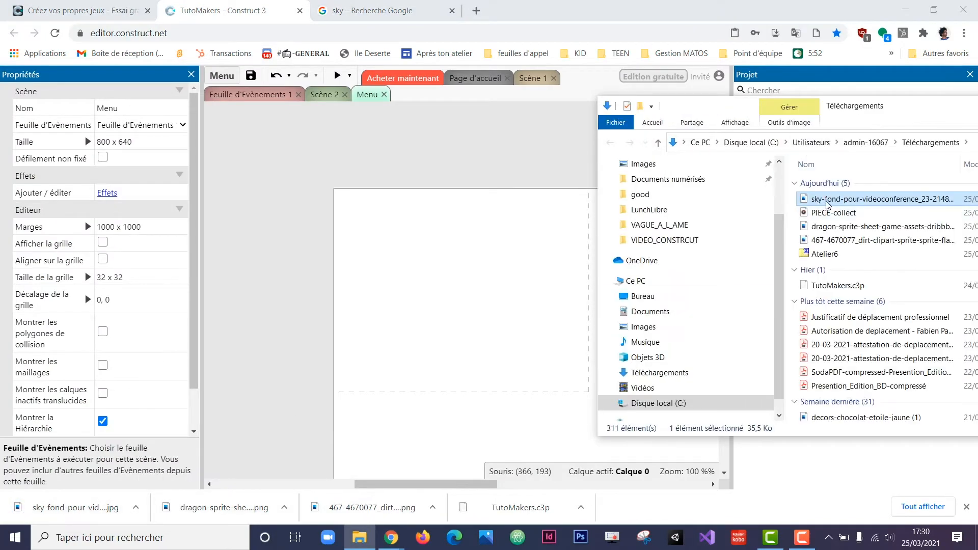
pyautogui.moveTo(826, 204); pyautogui.dragTo(454, 295)
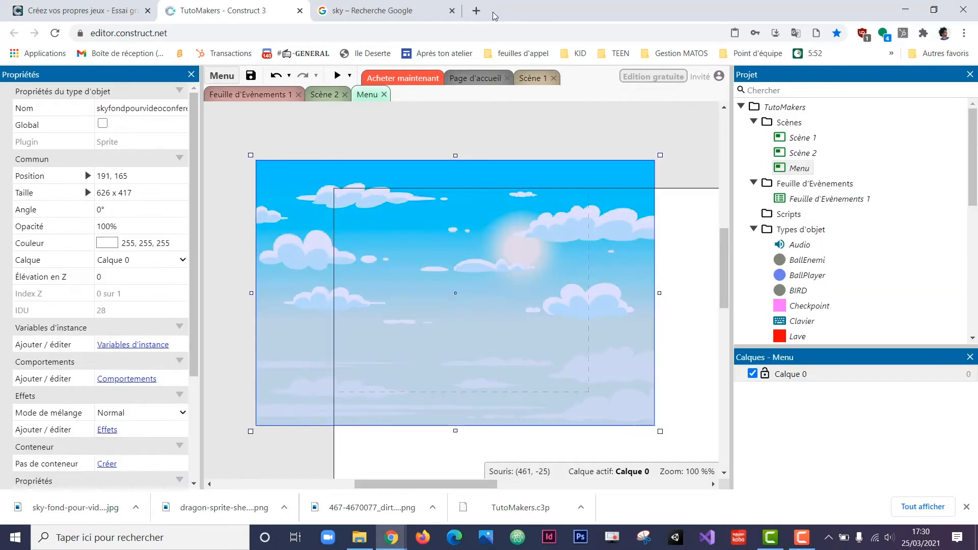
# Scale the sky sprite down proportionally and position it so it covers the dashed viewport area of the Menu scene
pyautogui.moveTo(661, 155); pyautogui.dragTo(599, 199)
pyautogui.moveTo(523, 217); pyautogui.dragTo(561, 195)
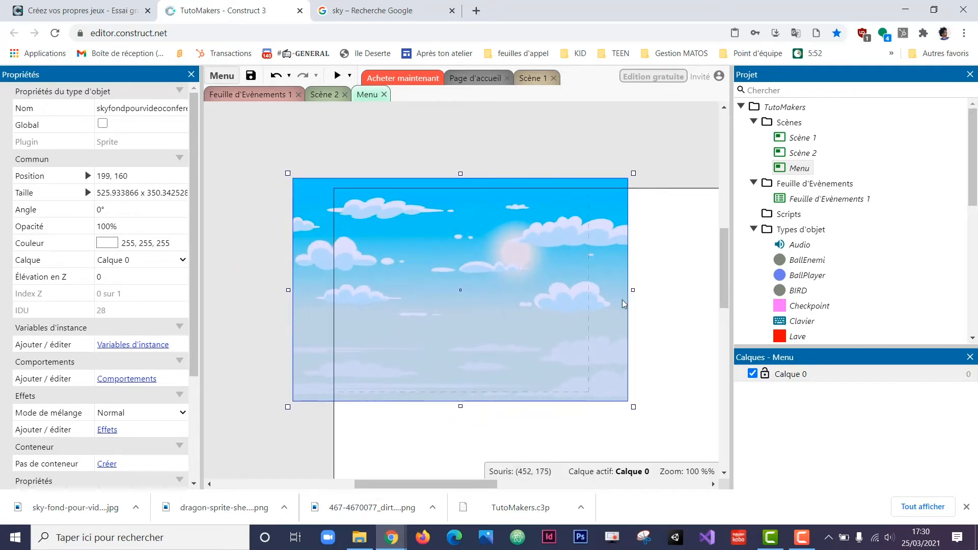
pyautogui.moveTo(634, 408); pyautogui.dragTo(585, 387)
pyautogui.moveTo(533, 350); pyautogui.dragTo(560, 368)
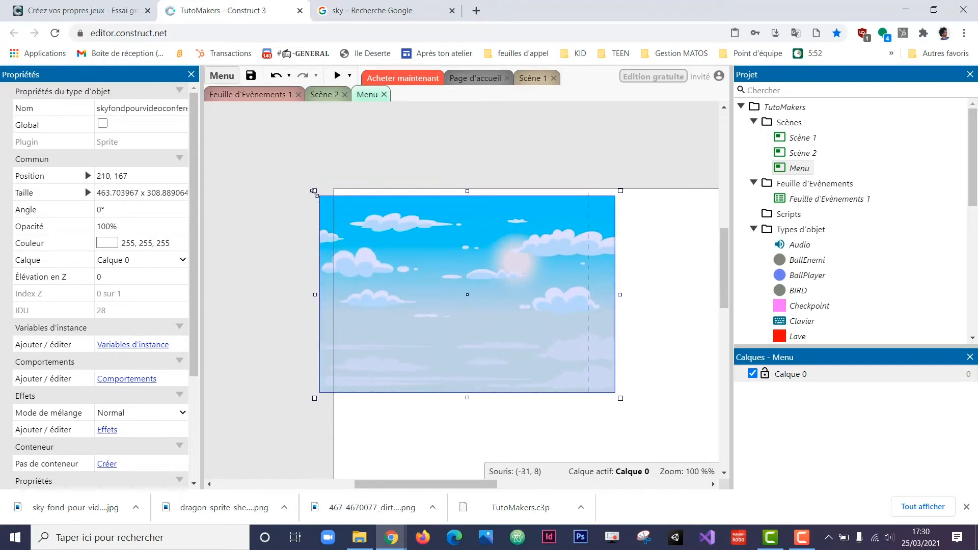
pyautogui.moveTo(315, 190); pyautogui.dragTo(306, 183)
pyautogui.click(418, 135)
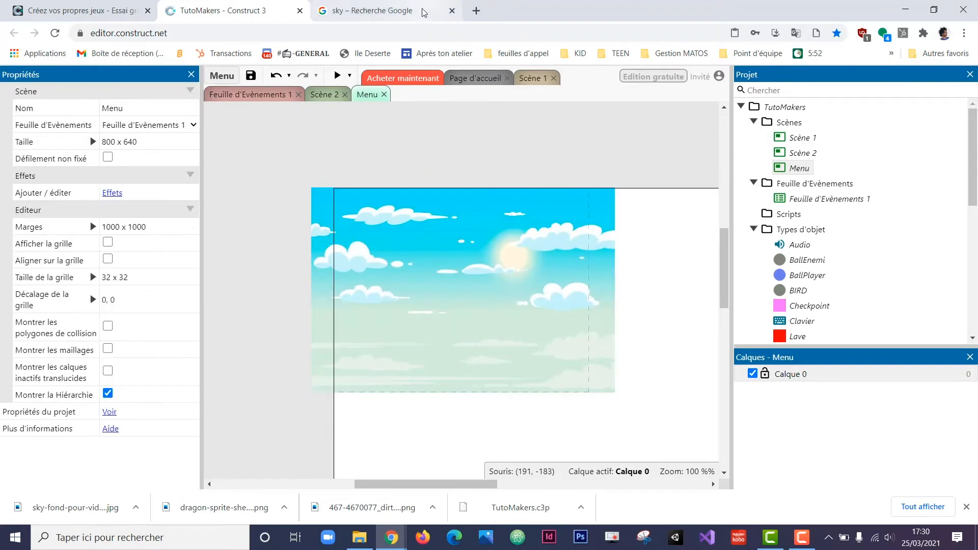
# Search Google for "textcraft" in a new browser tab and open the textcraft.net website
pyautogui.click(477, 11)
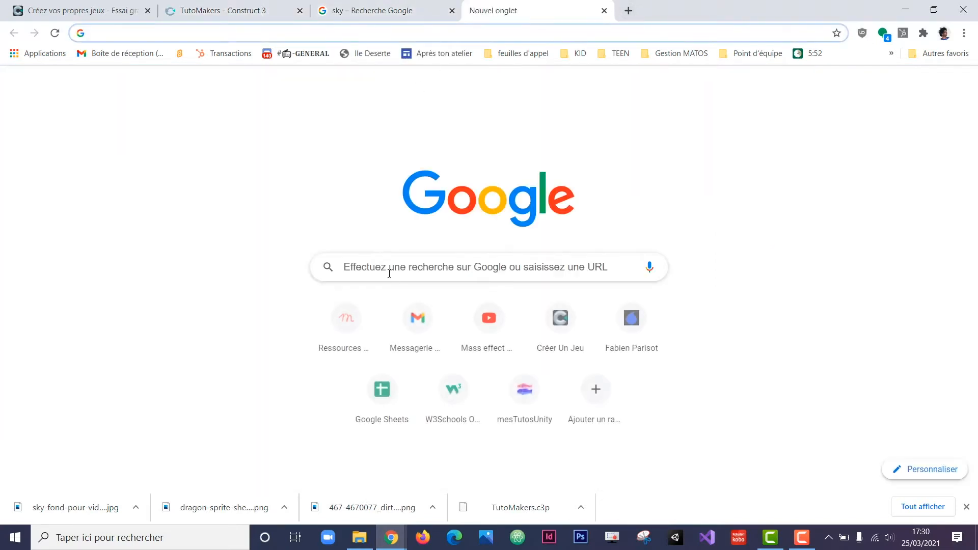
pyautogui.click(393, 262)
pyautogui.write('tex')
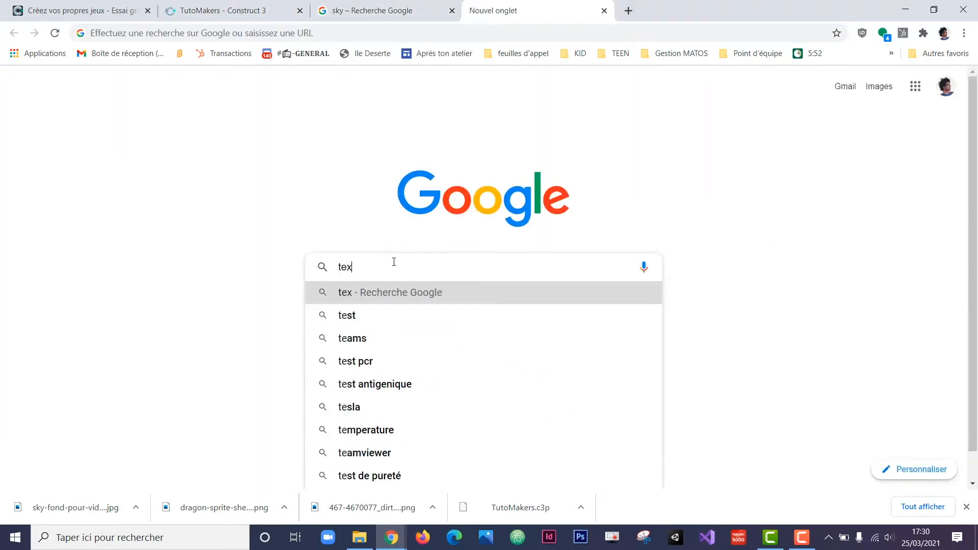
pyautogui.write('t')
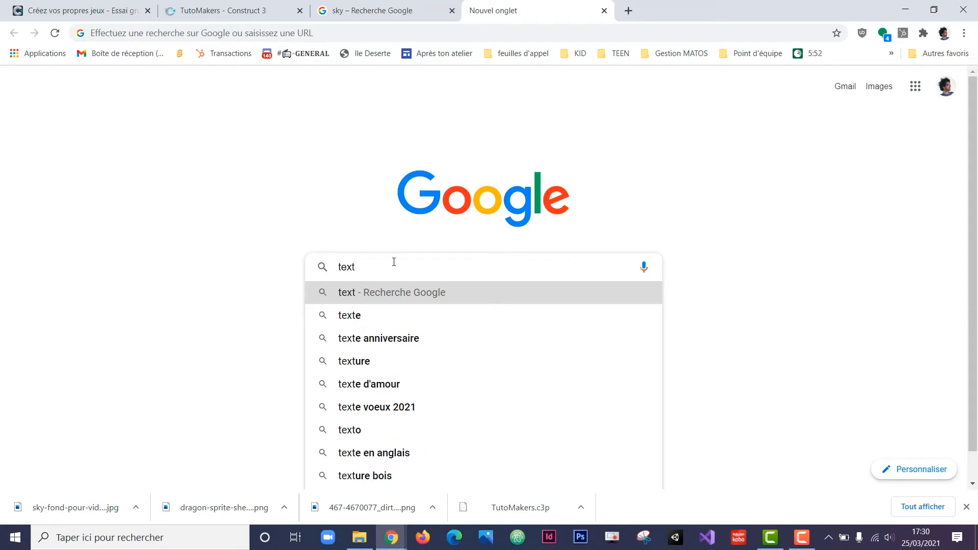
pyautogui.write('cra')
pyautogui.press('BackSpace')
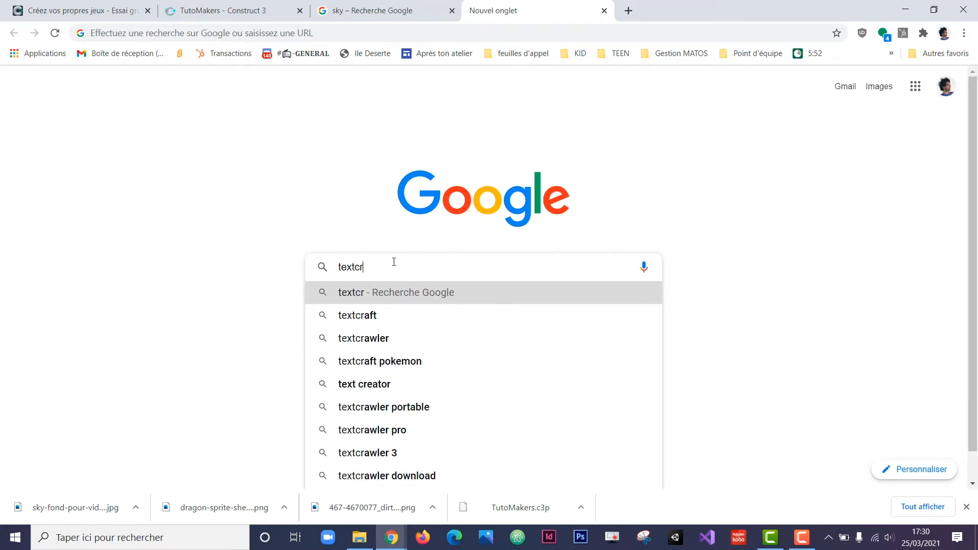
pyautogui.write('aft')
pyautogui.press('Return')
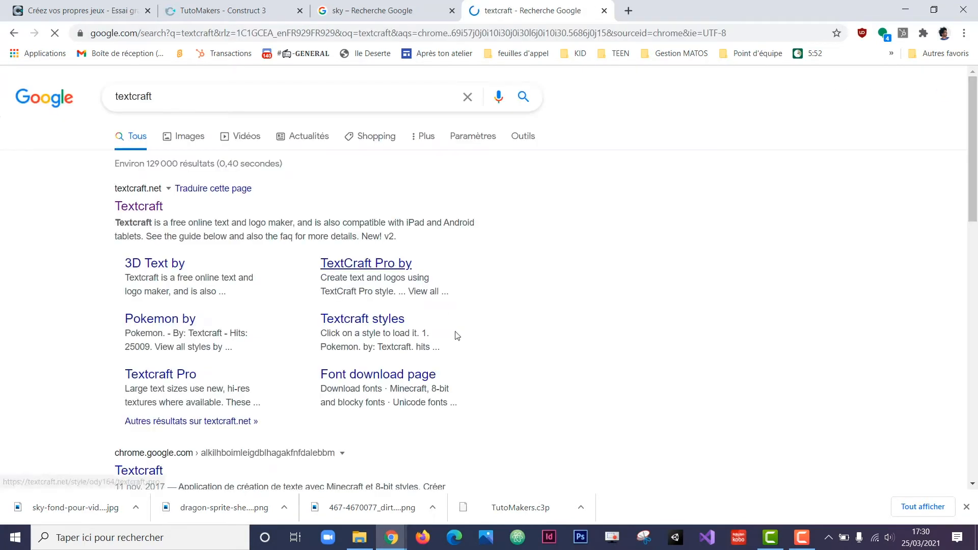
pyautogui.click(139, 206)
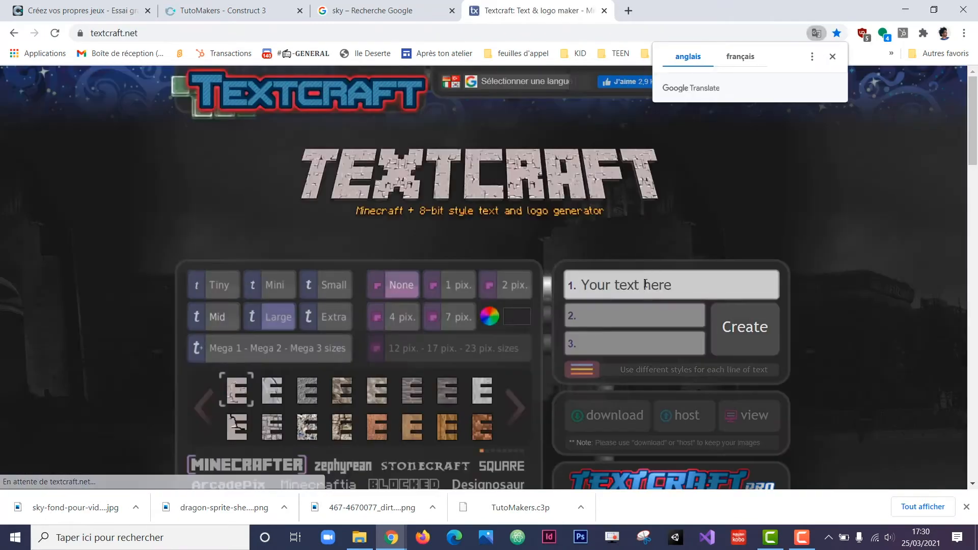
# Enter MON SUPER TITRE as the logo's first text line and make the second line active
pyautogui.click(645, 284)
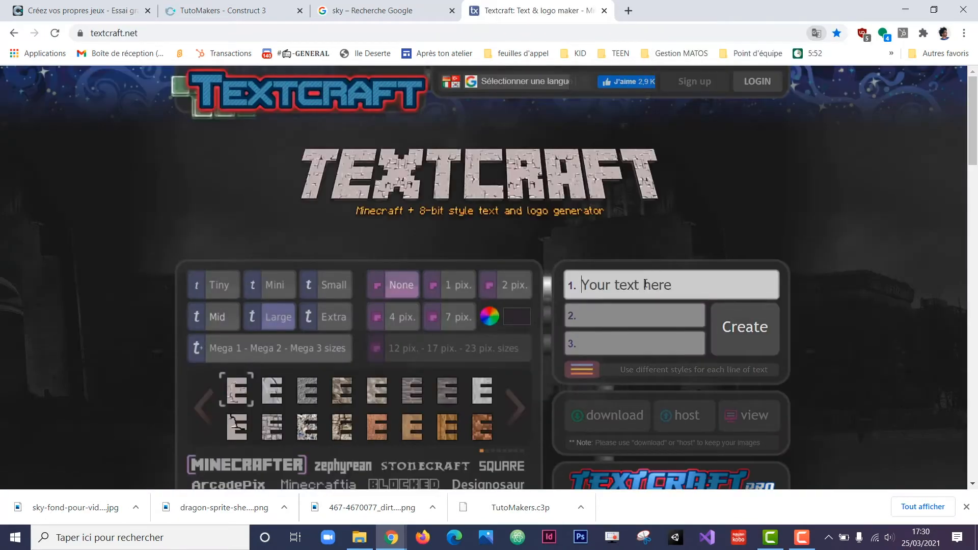
pyautogui.press('capslock')
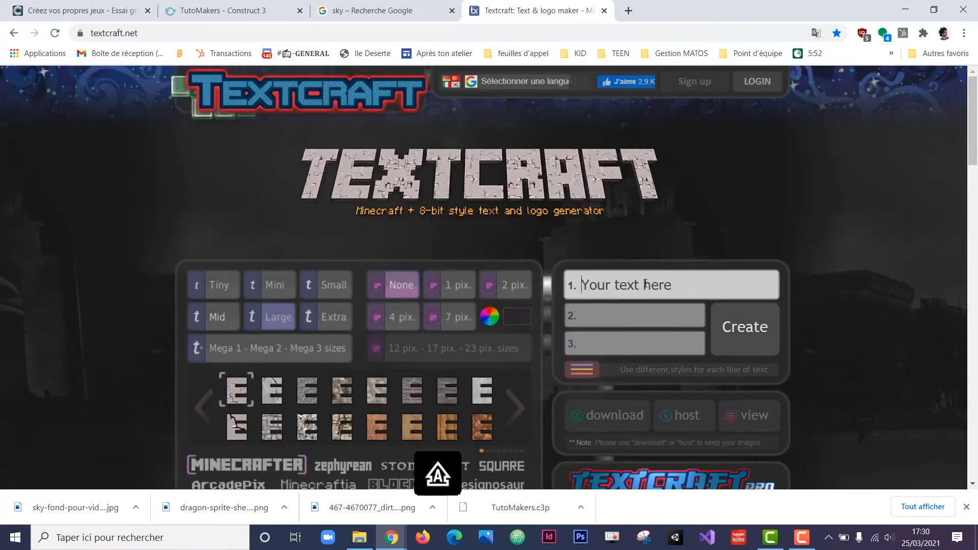
pyautogui.write('MON SUPER ')
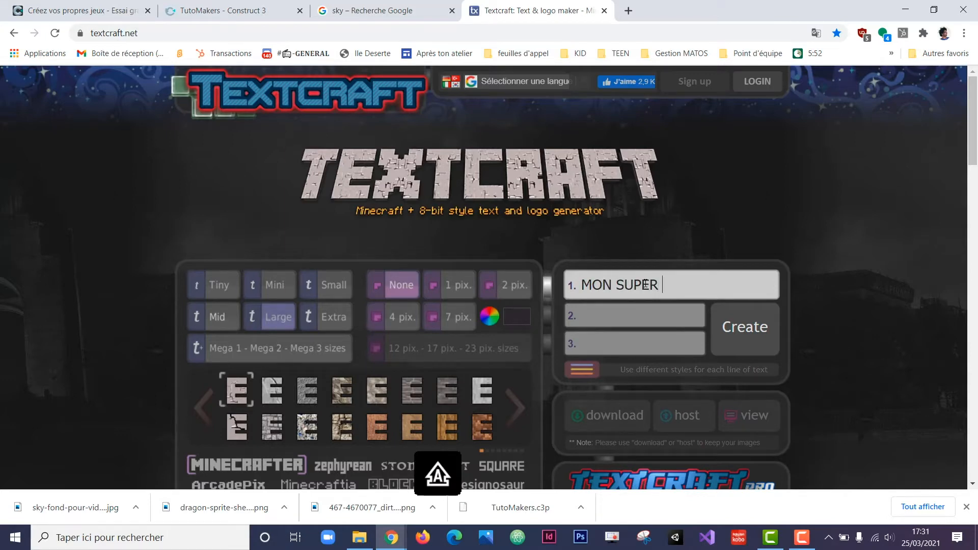
pyautogui.write('TITRE')
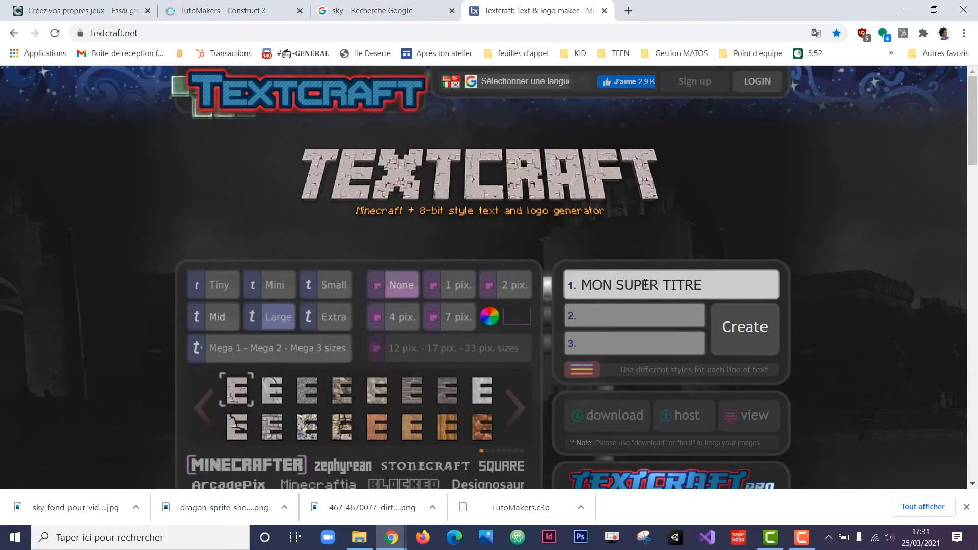
pyautogui.click(609, 315)
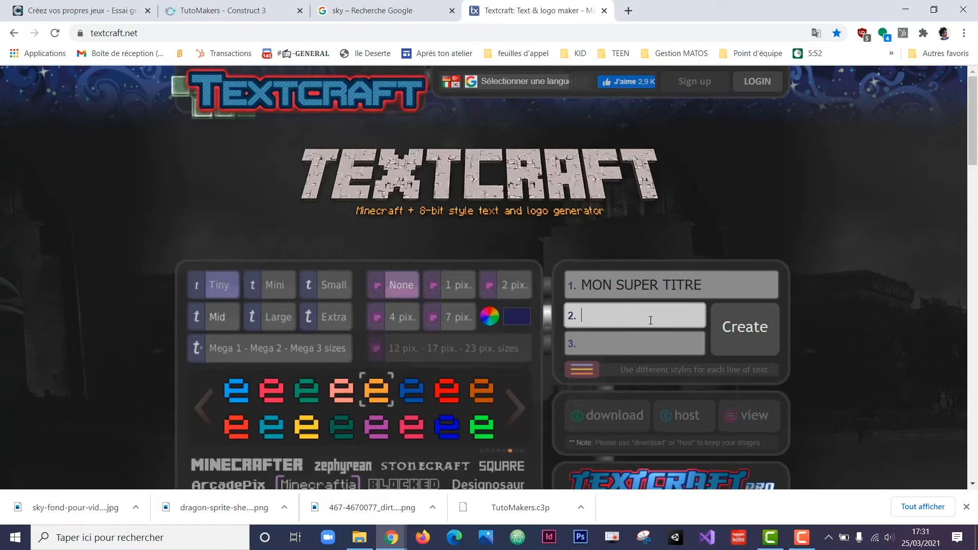
# Try the wooden-plank texture and the Blocked font on the MON SUPER TITRE logo
pyautogui.click(620, 283)
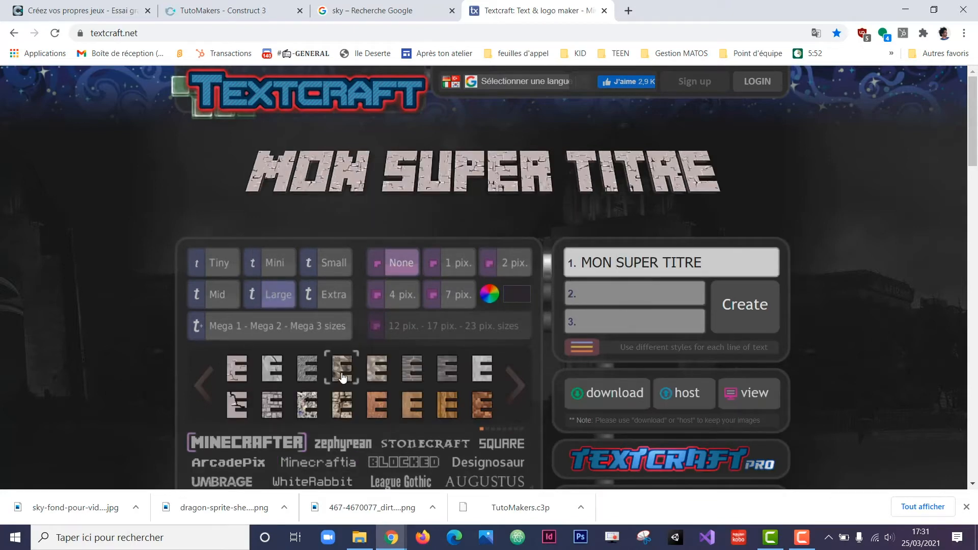
pyautogui.click(450, 406)
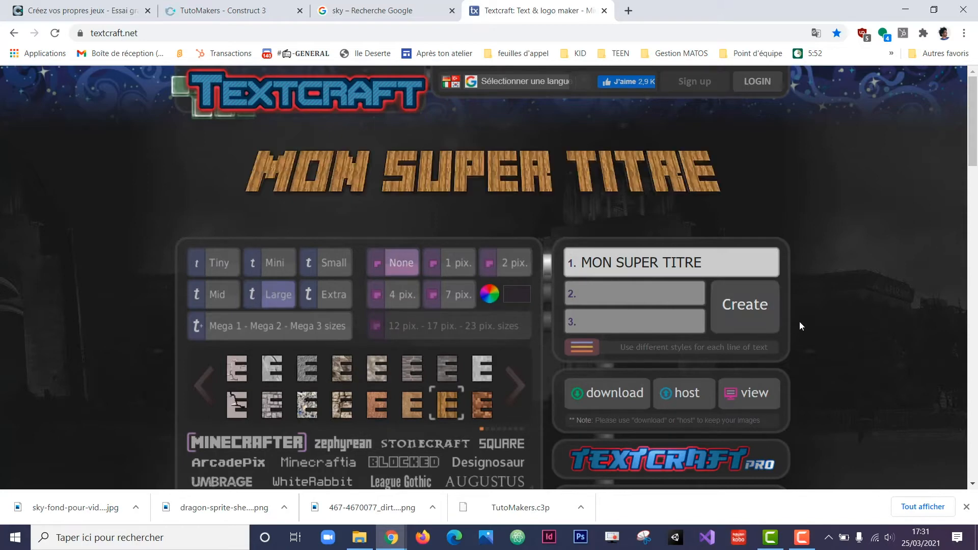
pyautogui.scroll(-3, 338, 312)
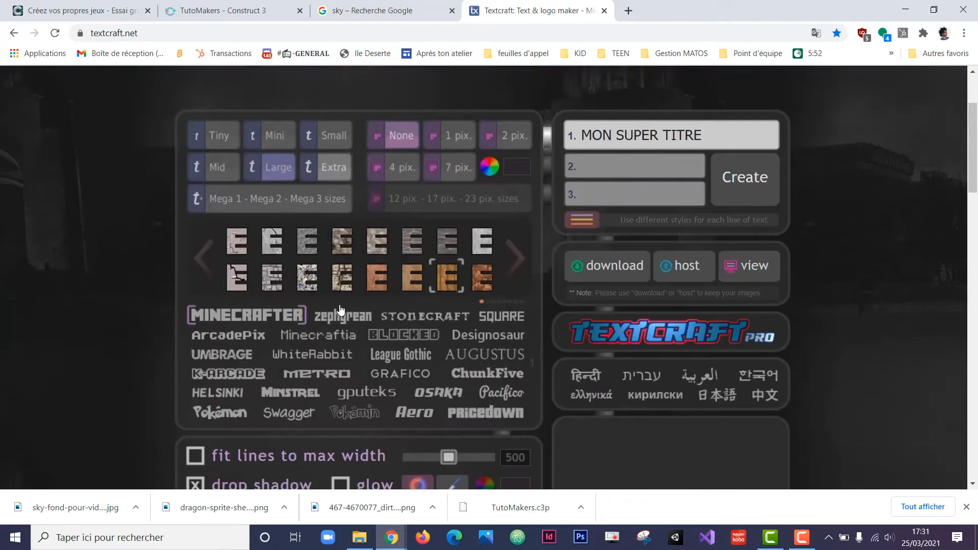
pyautogui.click(398, 337)
pyautogui.scroll(3, 560, 336)
pyautogui.click(741, 329)
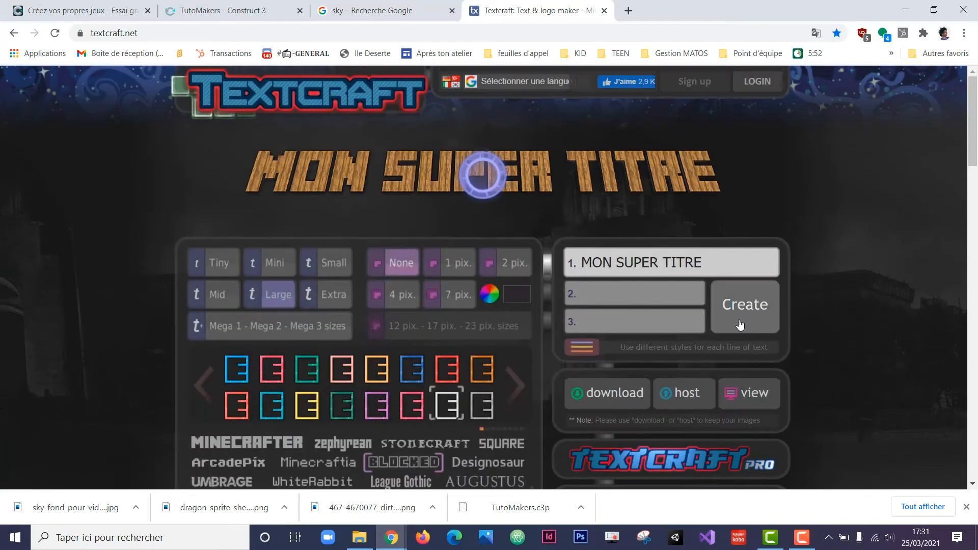
# Try the Pokémon font with the dark blue cracked texture on the MON SUPER TITRE logo
pyautogui.scroll(-3, 341, 310)
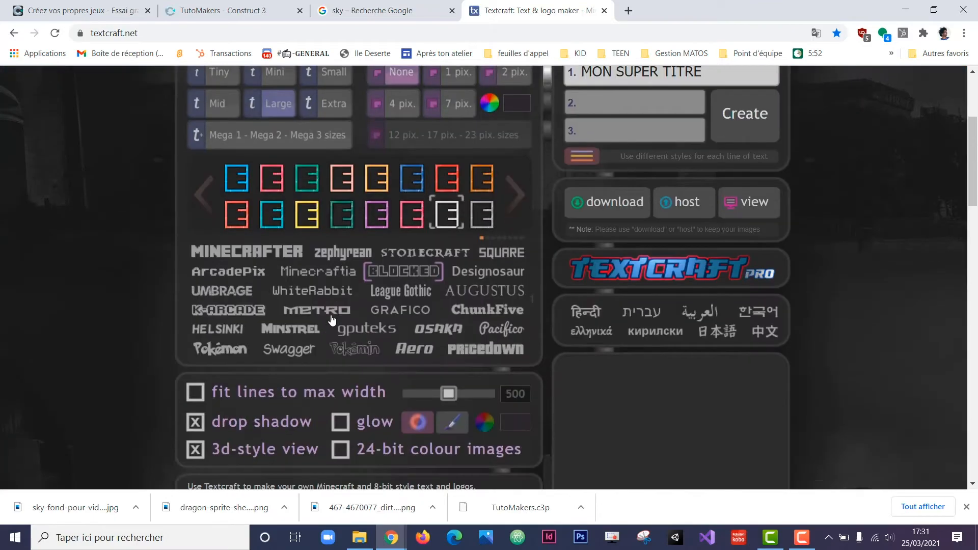
pyautogui.click(231, 351)
pyautogui.scroll(4, 230, 350)
pyautogui.click(732, 319)
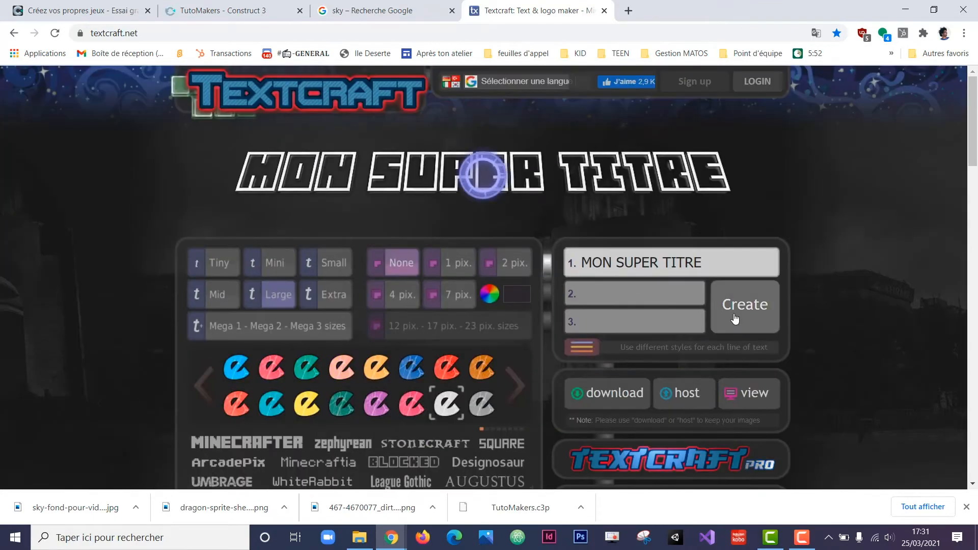
pyautogui.click(413, 380)
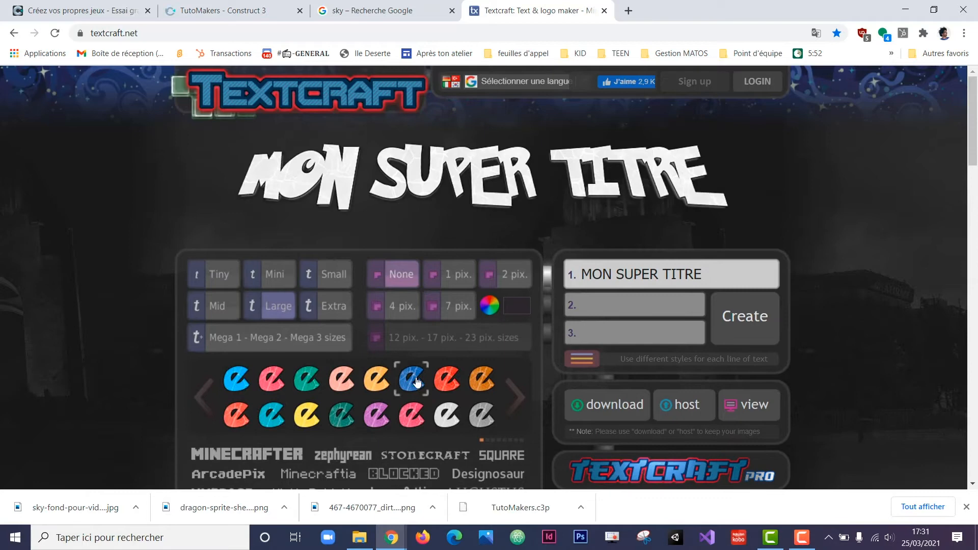
pyautogui.click(756, 329)
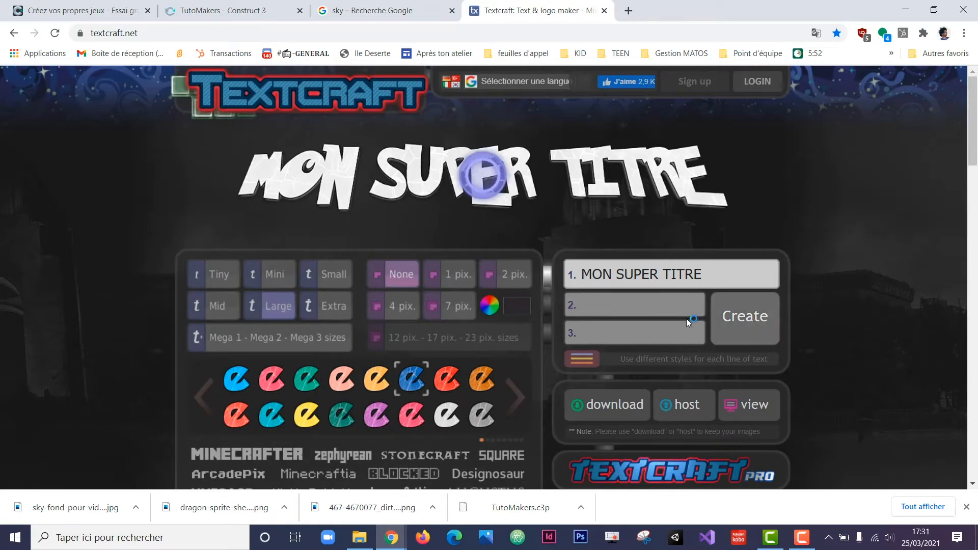
# Give the logo text a 2-pixel magenta border and regenerate it
pyautogui.click(512, 276)
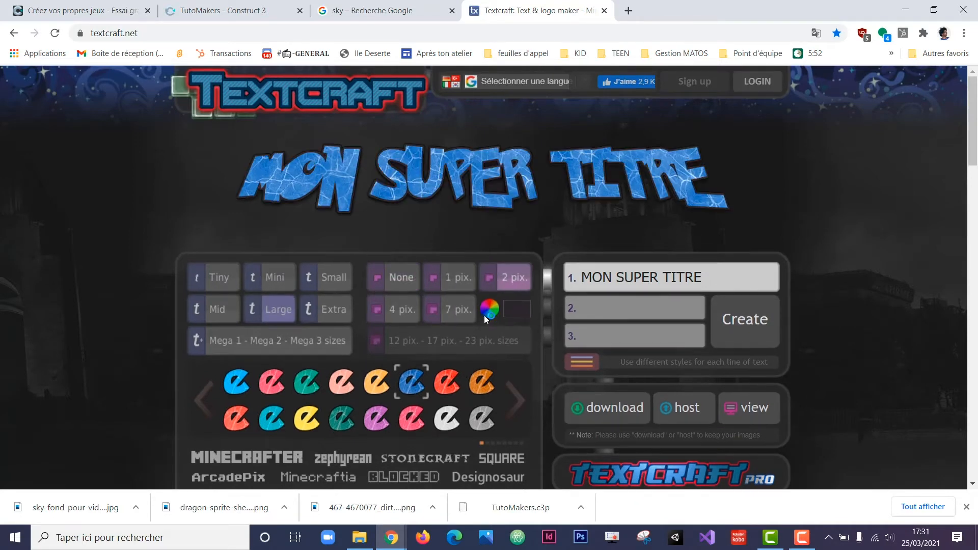
pyautogui.click(512, 309)
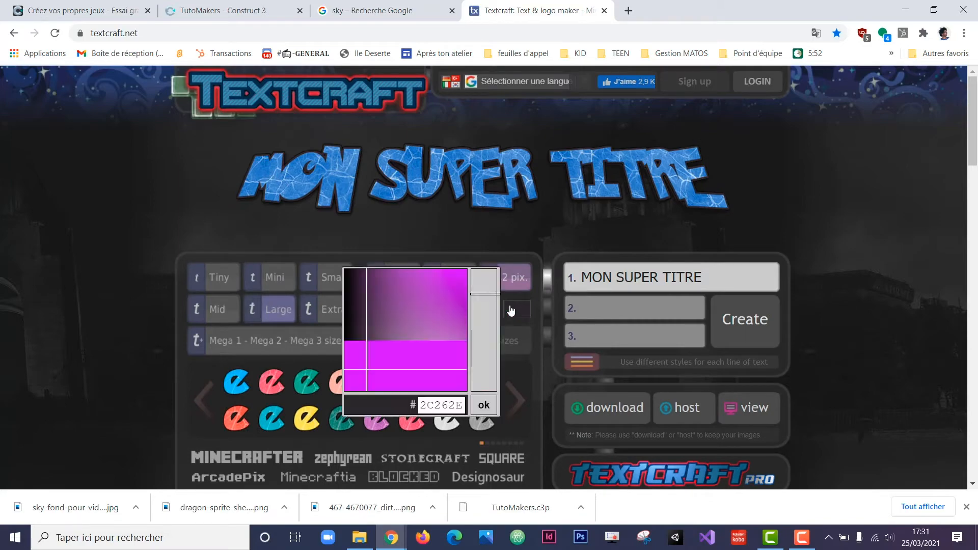
pyautogui.click(447, 287)
pyautogui.click(728, 318)
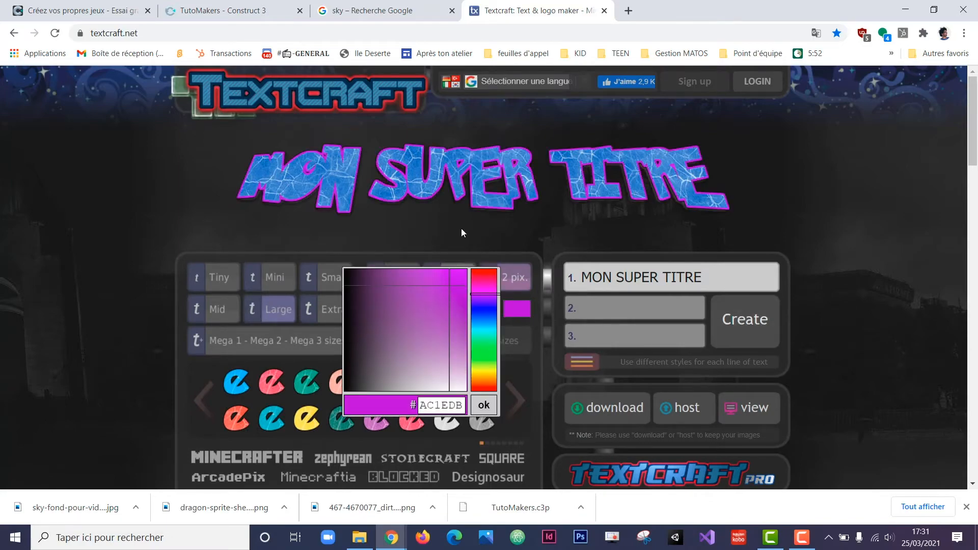
# Load the GTA Wasted preset style, regenerate MON SUPER TITRE with it and download the logo image
pyautogui.scroll(-10, 555, 244)
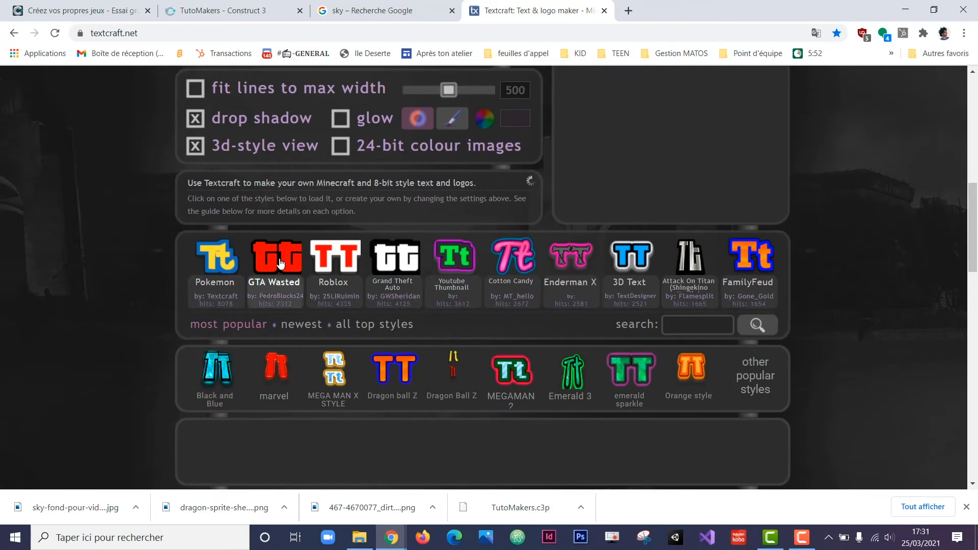
pyautogui.click(279, 263)
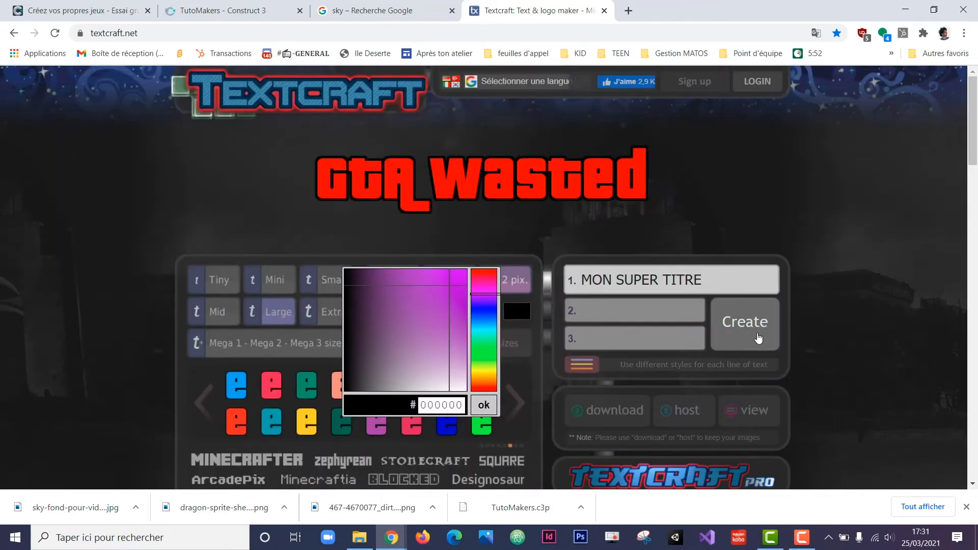
pyautogui.click(739, 323)
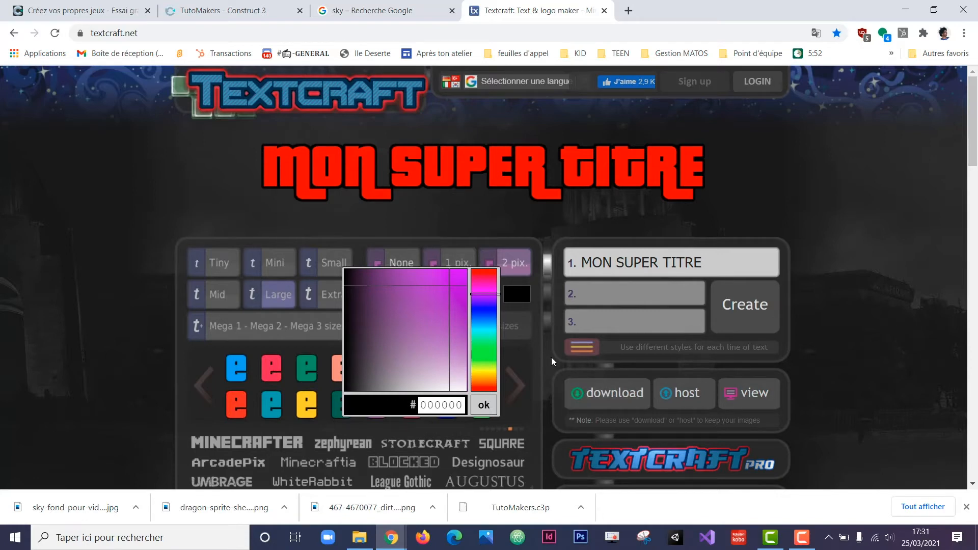
pyautogui.click(484, 405)
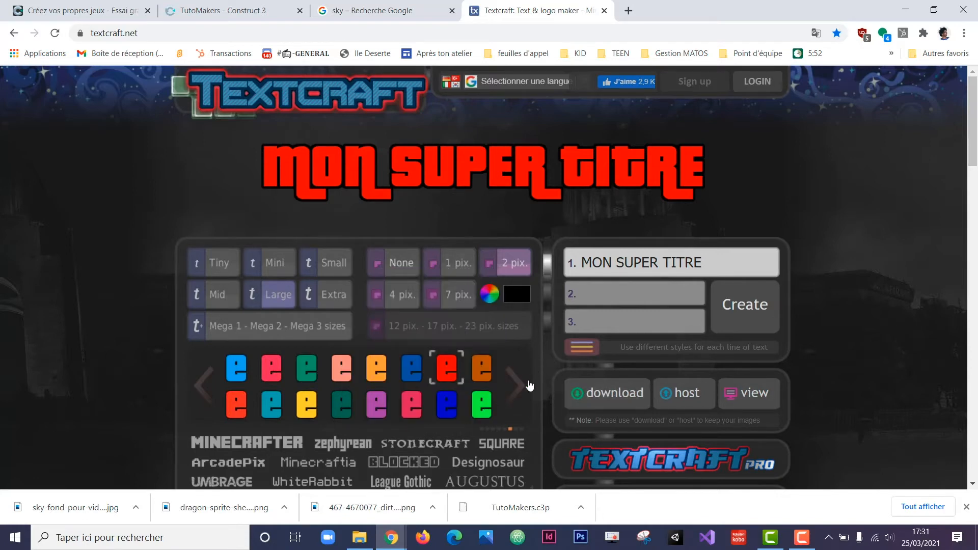
pyautogui.click(605, 397)
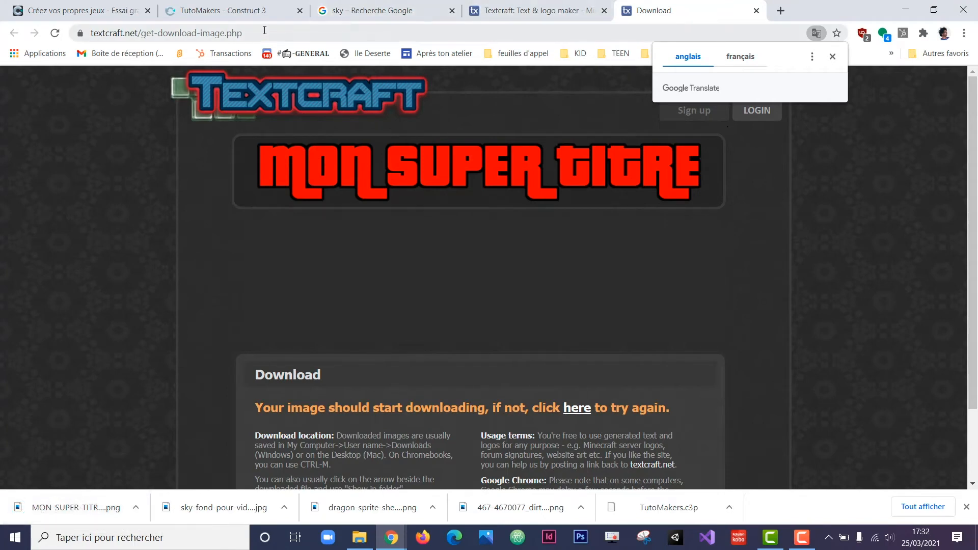
# Switch back to Construct 3 and insert the downloaded MON-SUPER-TITRE PNG into the Menu scene as a sprite
pyautogui.click(258, 15)
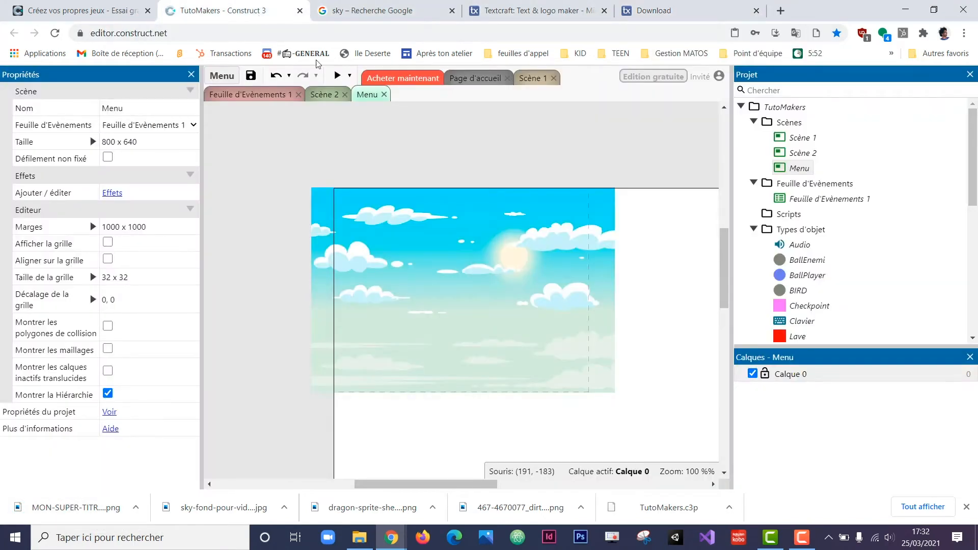
pyautogui.click(135, 508)
pyautogui.click(167, 460)
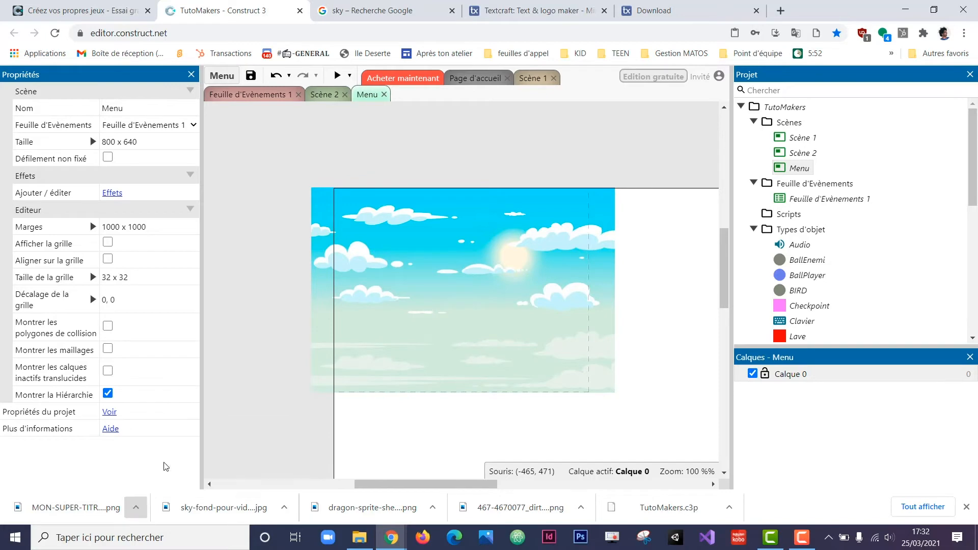
pyautogui.moveTo(869, 204); pyautogui.dragTo(467, 265)
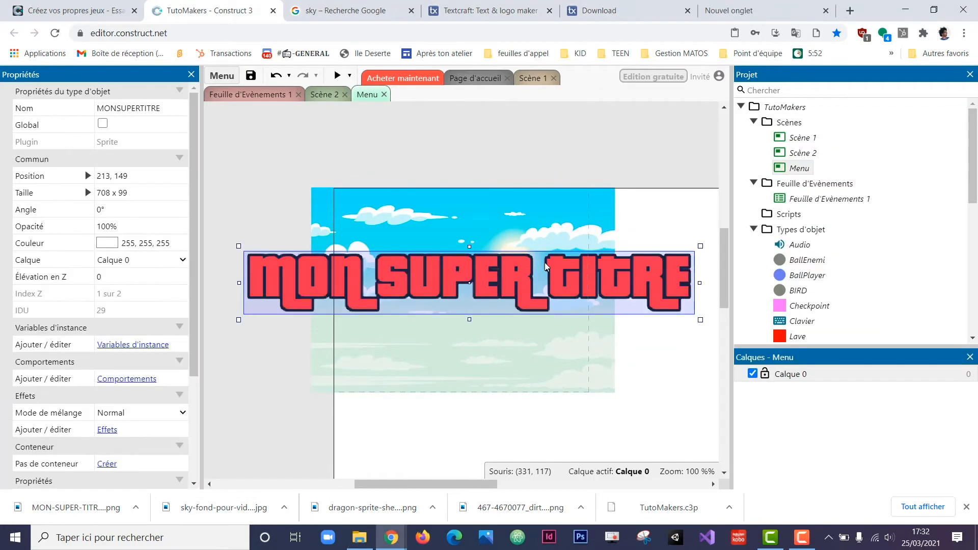
# Scale the title sprite down proportionally to about 270 x 38 and place it over the sky at 183, 119
pyautogui.keyDown('shift'); pyautogui.moveTo(701, 243); pyautogui.dragTo(612, 294); pyautogui.keyUp('shift')
pyautogui.moveTo(403, 308); pyautogui.dragTo(524, 269)
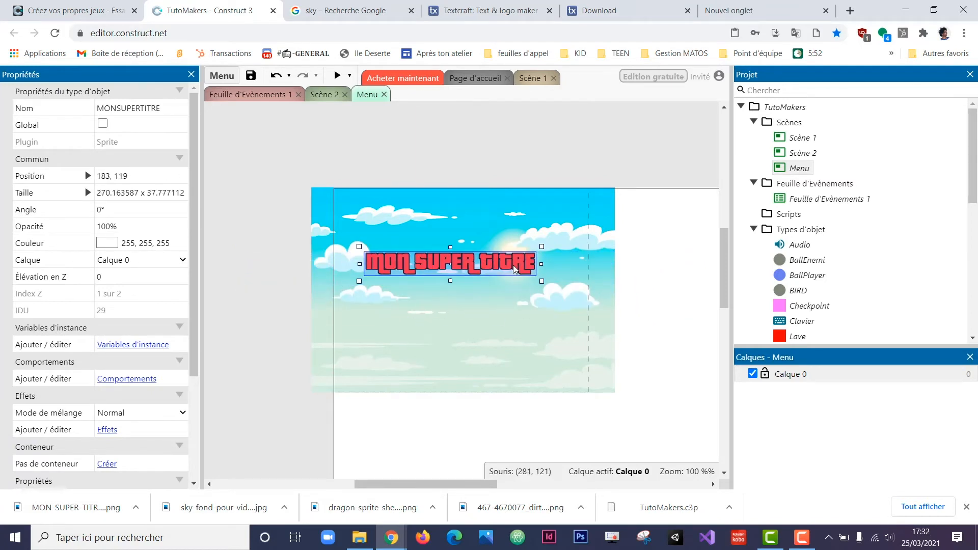
pyautogui.click(643, 245)
# Send the sky sprite to the top of its layer's Z order
pyautogui.click(497, 270)
pyautogui.click(547, 309)
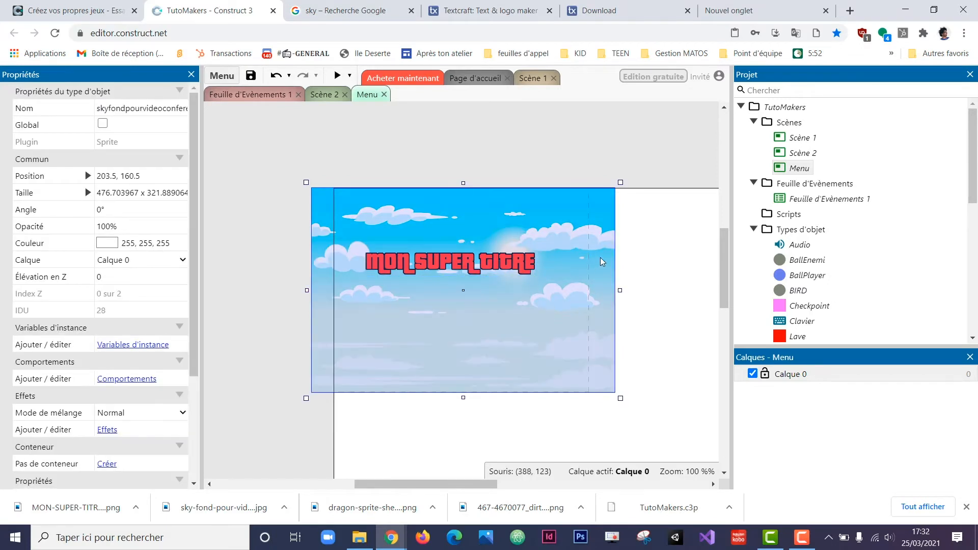
pyautogui.rightClick(488, 306)
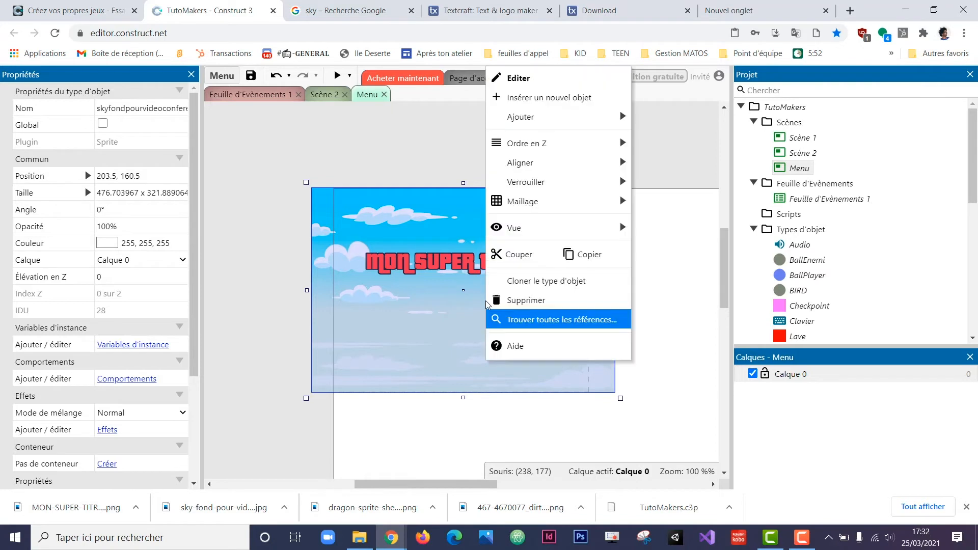
pyautogui.moveTo(601, 144)
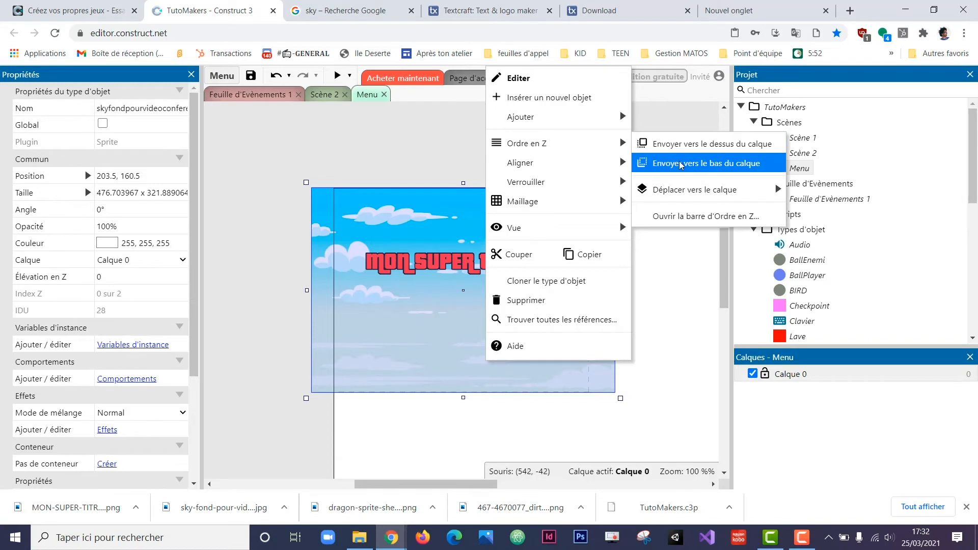
pyautogui.click(682, 147)
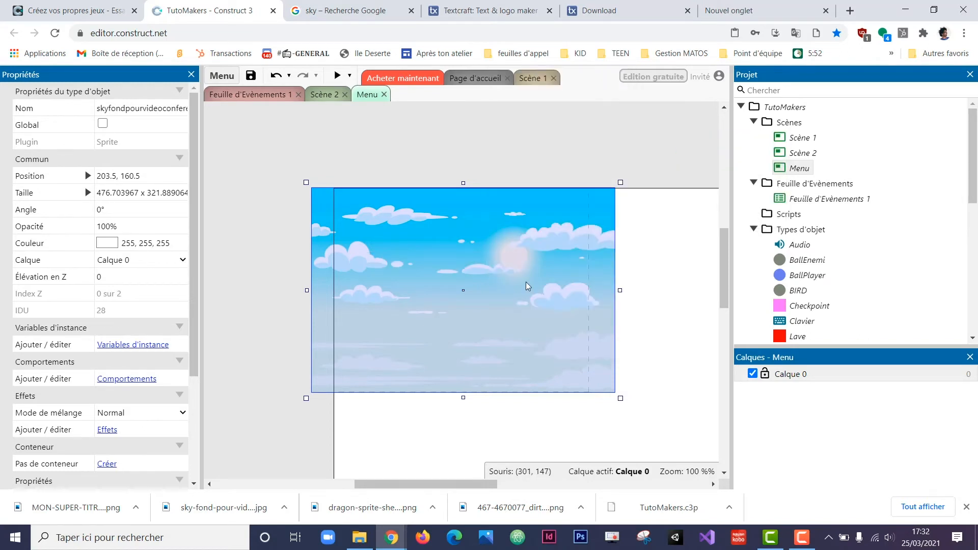
# Send the sky sprite to the bottom of its layer's Z order, behind the title
pyautogui.rightClick(503, 287)
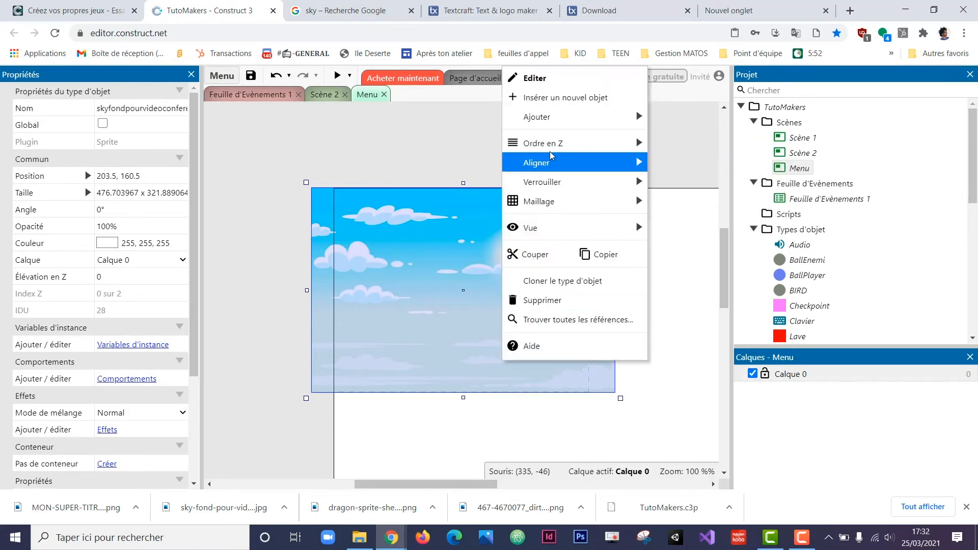
pyautogui.moveTo(551, 151)
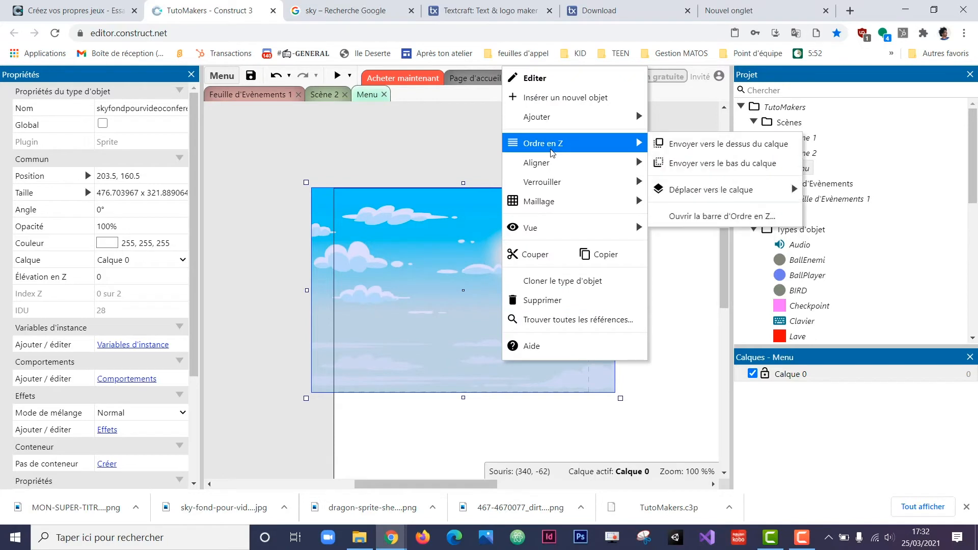
pyautogui.click(701, 163)
pyautogui.click(678, 298)
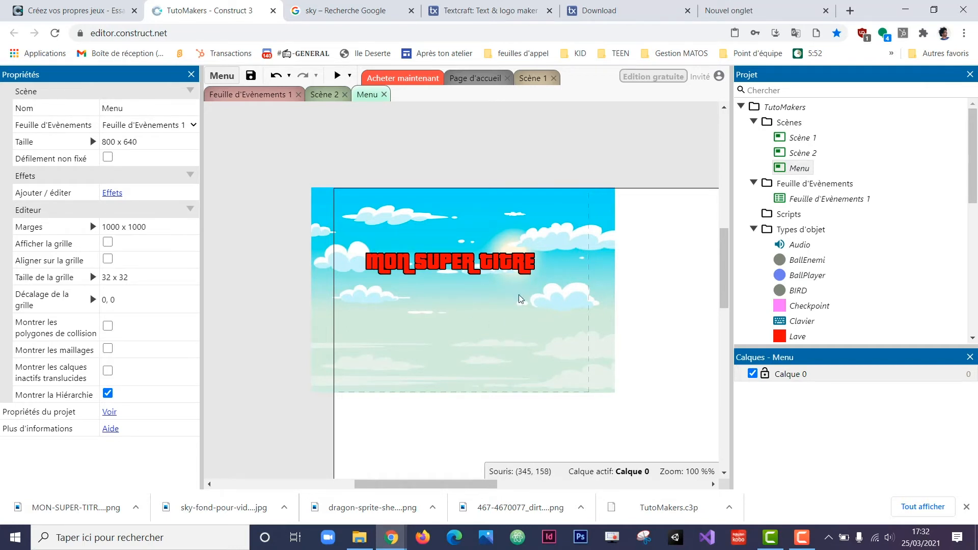
# Lock the sky background sprite in the Menu scene
pyautogui.rightClick(540, 326)
pyautogui.moveTo(590, 184)
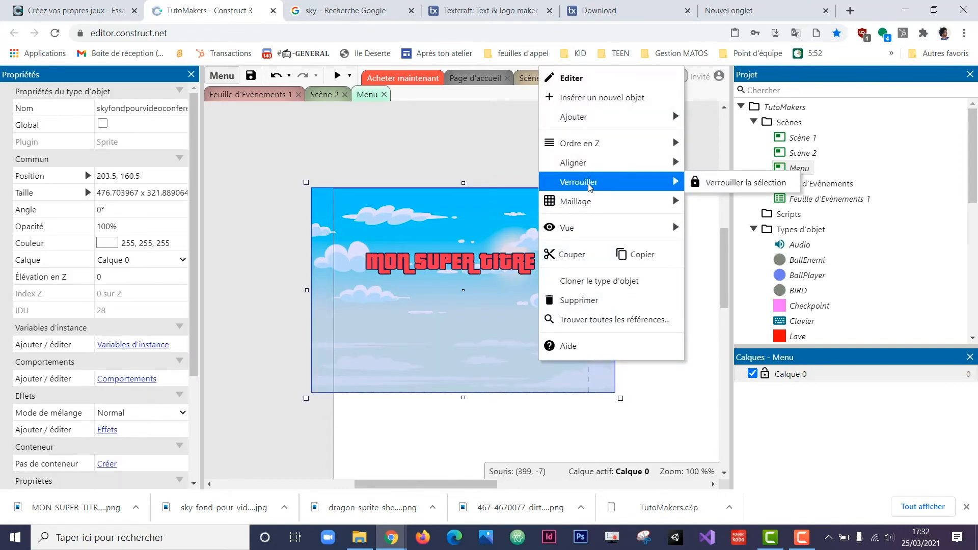
pyautogui.click(737, 182)
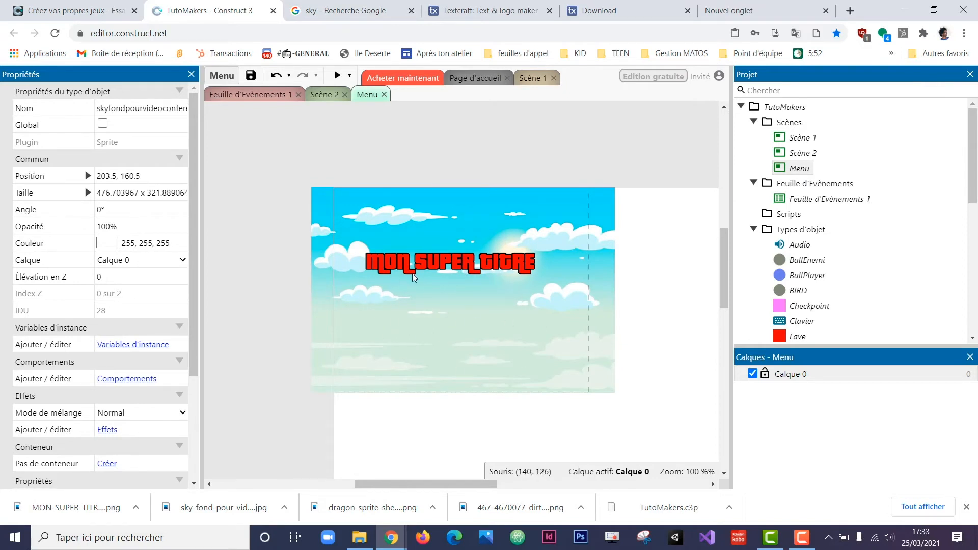
# Move the title sprite around over the locked sky and leave it at 197, 128
pyautogui.moveTo(412, 273); pyautogui.dragTo(443, 338)
pyautogui.click(557, 233)
pyautogui.scroll(-1, 563, 285)
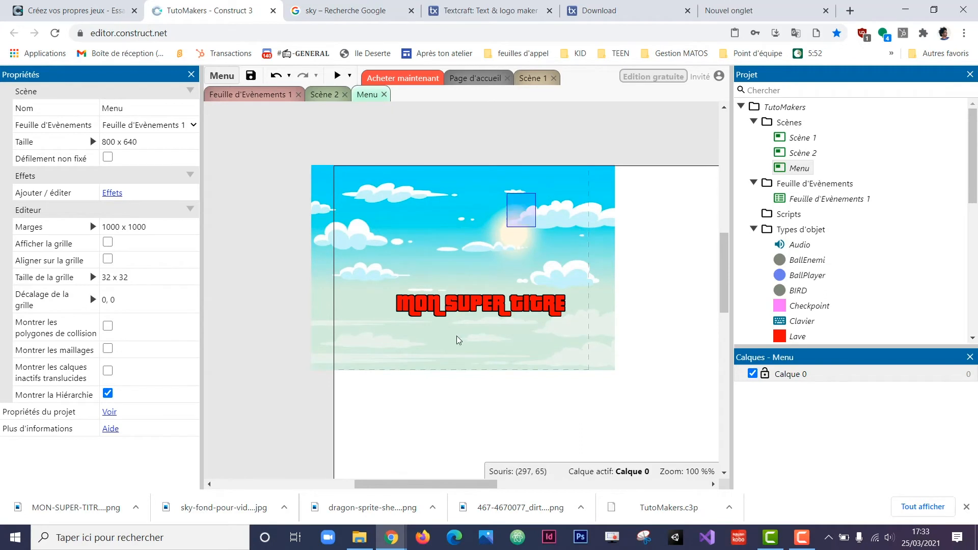
pyautogui.scroll(8, 456, 377)
pyautogui.scroll(-5, 457, 402)
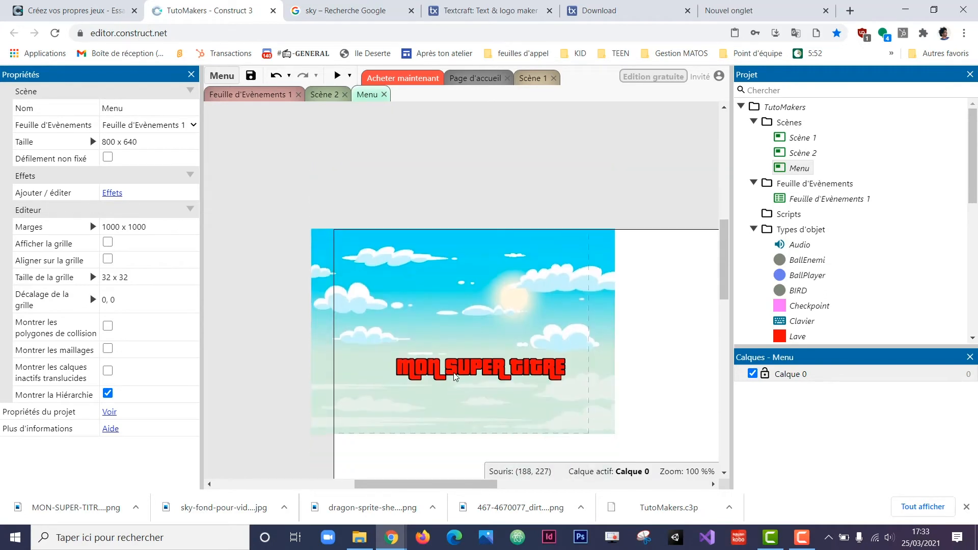
pyautogui.moveTo(456, 377); pyautogui.dragTo(434, 320)
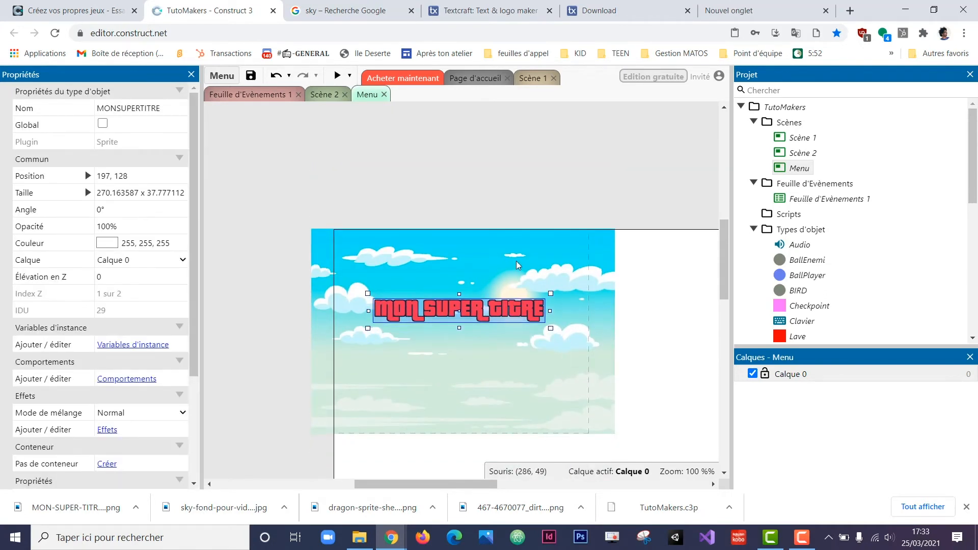
pyautogui.rightClick(517, 262)
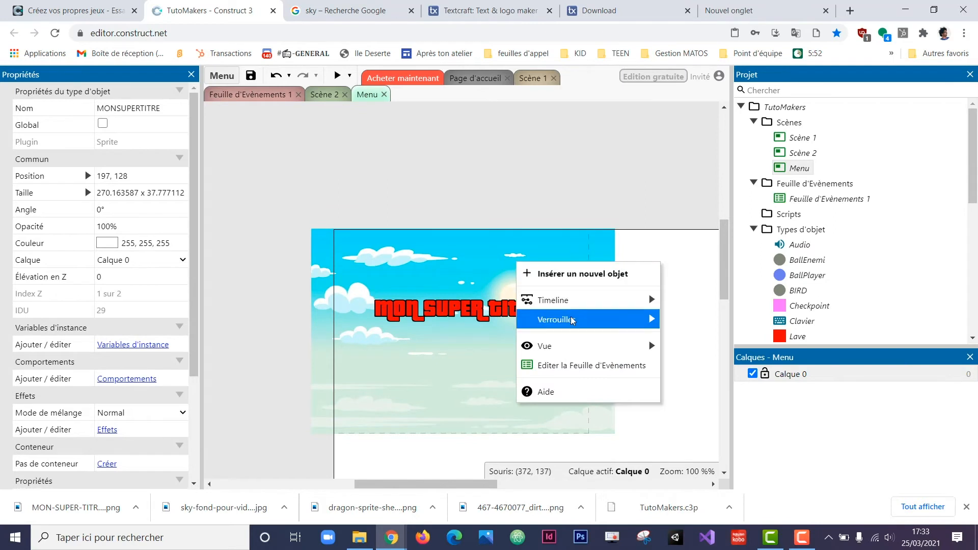
pyautogui.moveTo(573, 320)
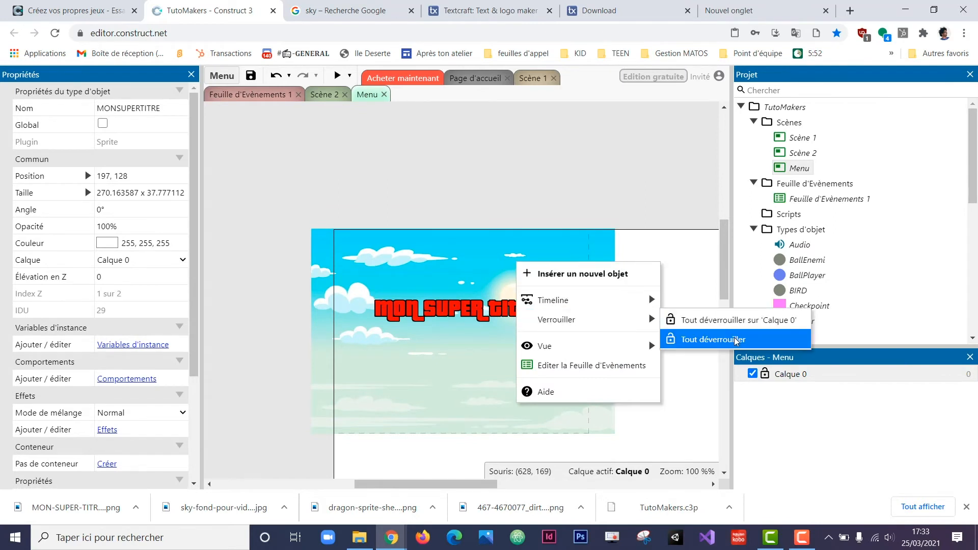
pyautogui.click(686, 247)
# Nudge the title sprite slightly upward over the sky and deselect it
pyautogui.moveTo(430, 309); pyautogui.dragTo(427, 297)
pyautogui.click(540, 351)
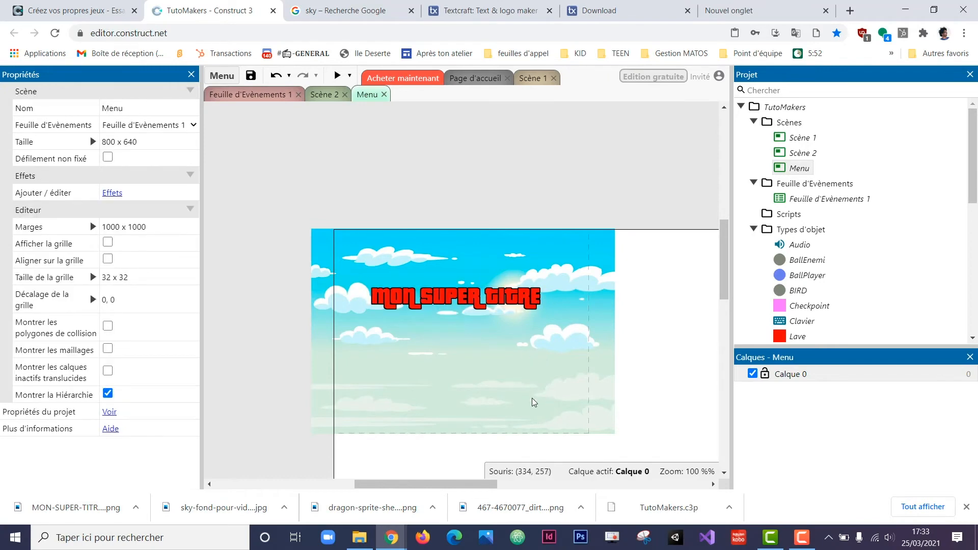
# Insert a Bouton object into the Menu scene and place it centred below the title at 146, 161
pyautogui.rightClick(455, 363)
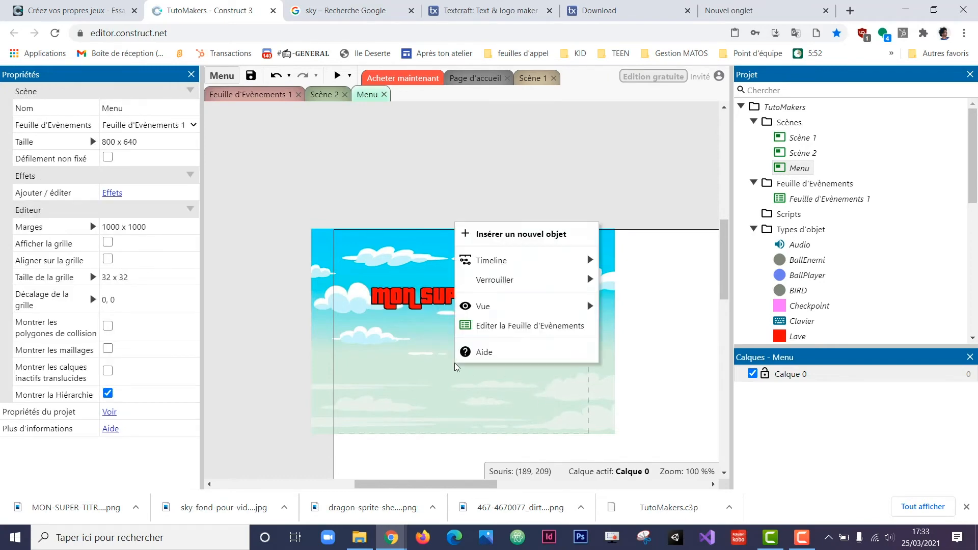
pyautogui.click(529, 236)
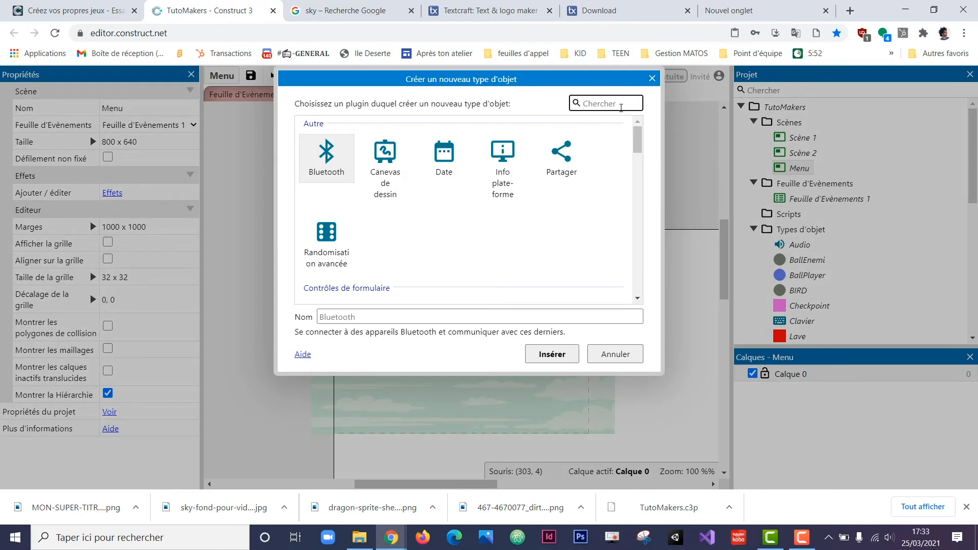
pyautogui.write('BOU')
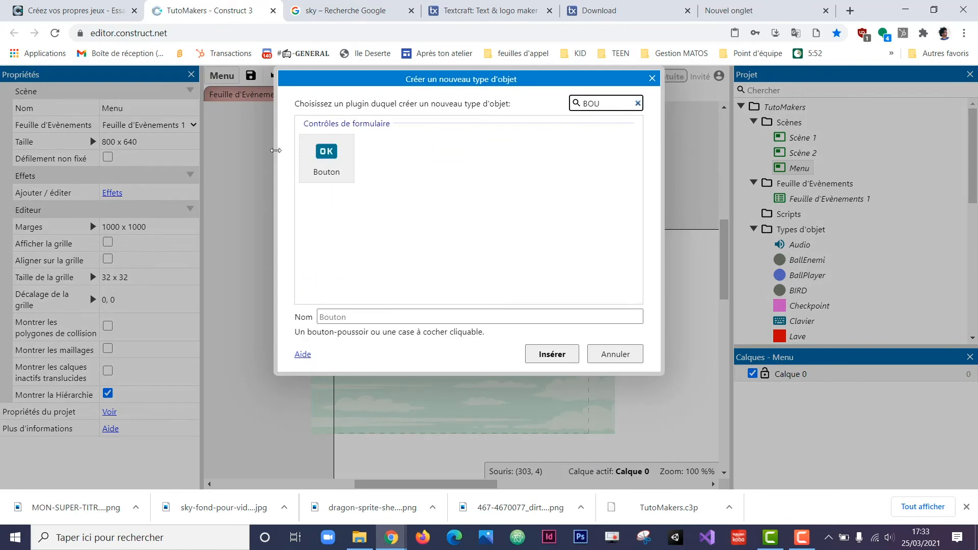
pyautogui.doubleClick(334, 157)
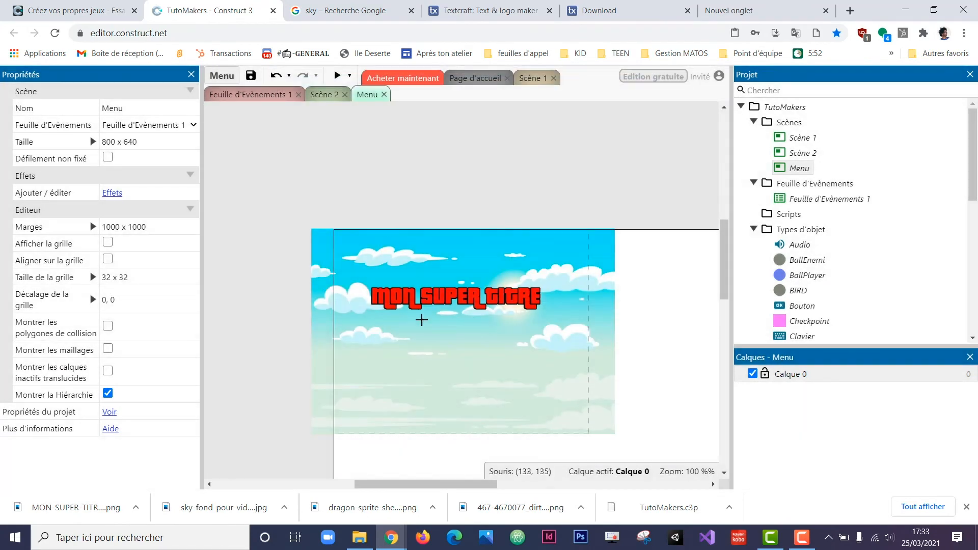
pyautogui.click(449, 346)
pyautogui.moveTo(454, 351); pyautogui.dragTo(441, 340)
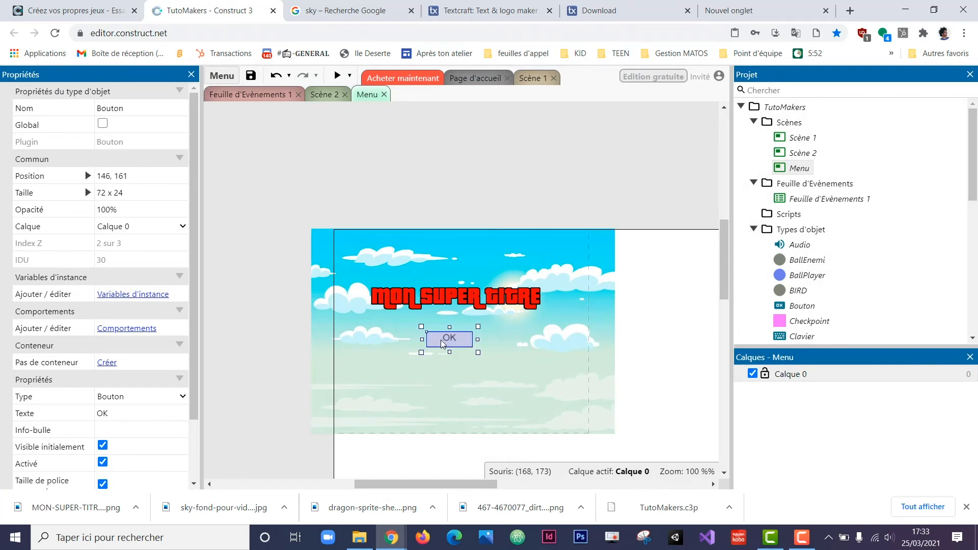
# Set the button's text to JOUER and deselect it
pyautogui.click(114, 414)
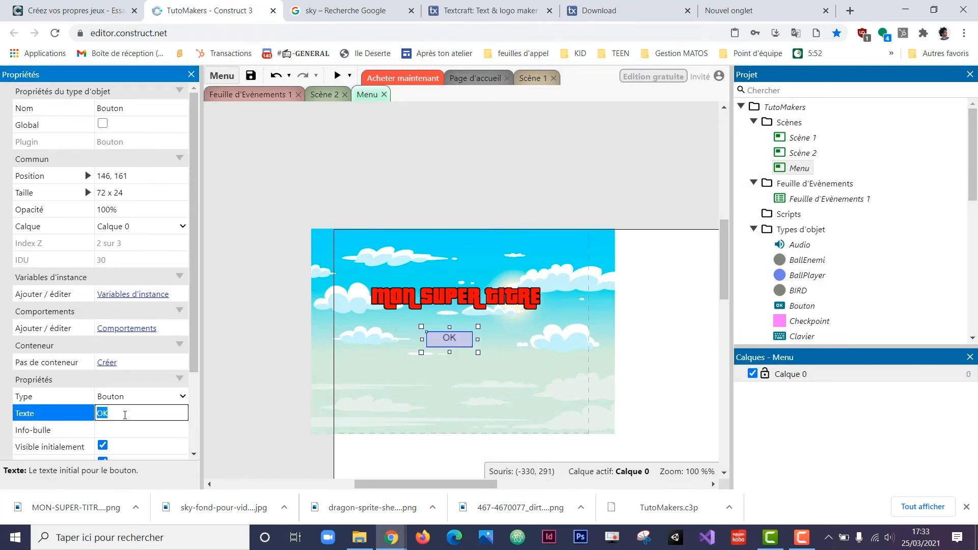
pyautogui.write('jou')
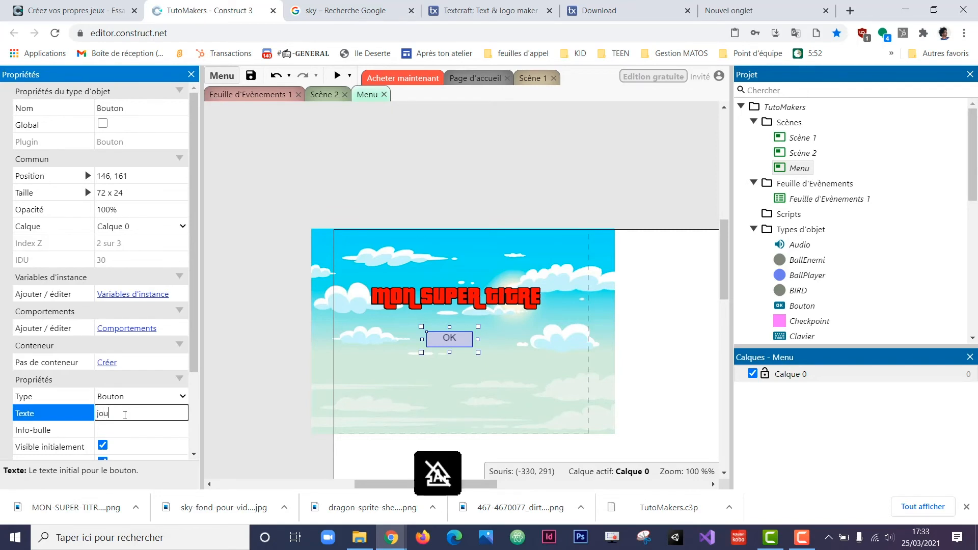
pyautogui.press('capslock')
pyautogui.write('JOUER')
pyautogui.click(271, 380)
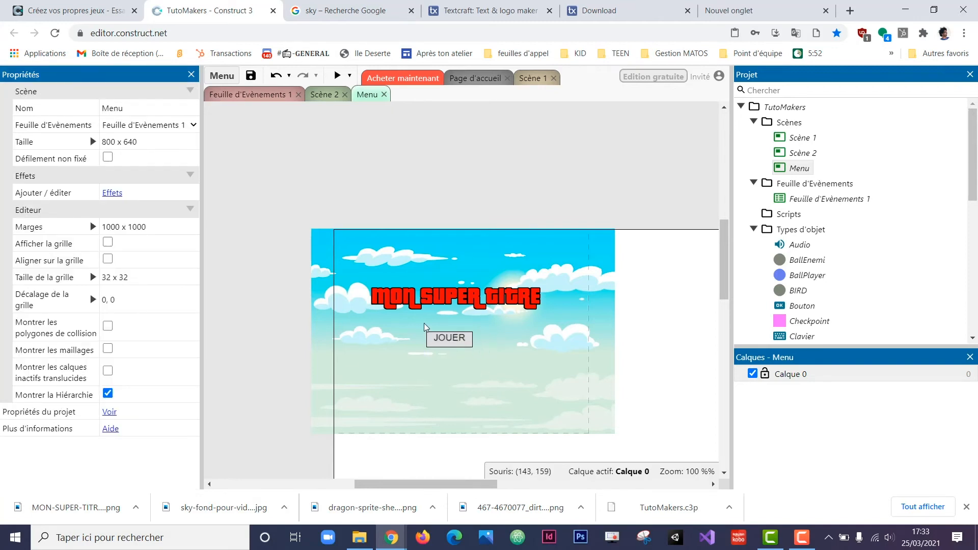
# Add an event to Feuille d'Evènements 1 with the Bouton condition "Vient d'être cliqué"
pyautogui.click(240, 93)
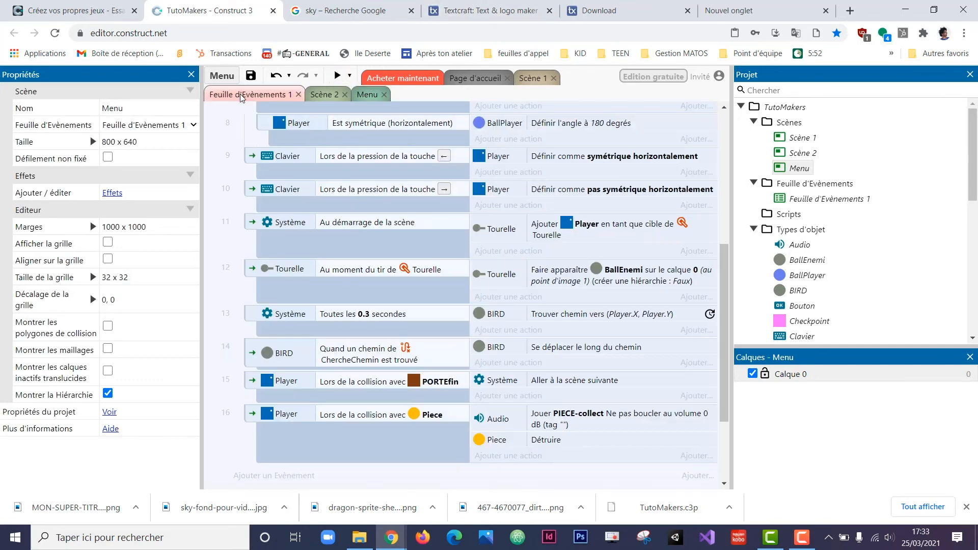
pyautogui.click(294, 479)
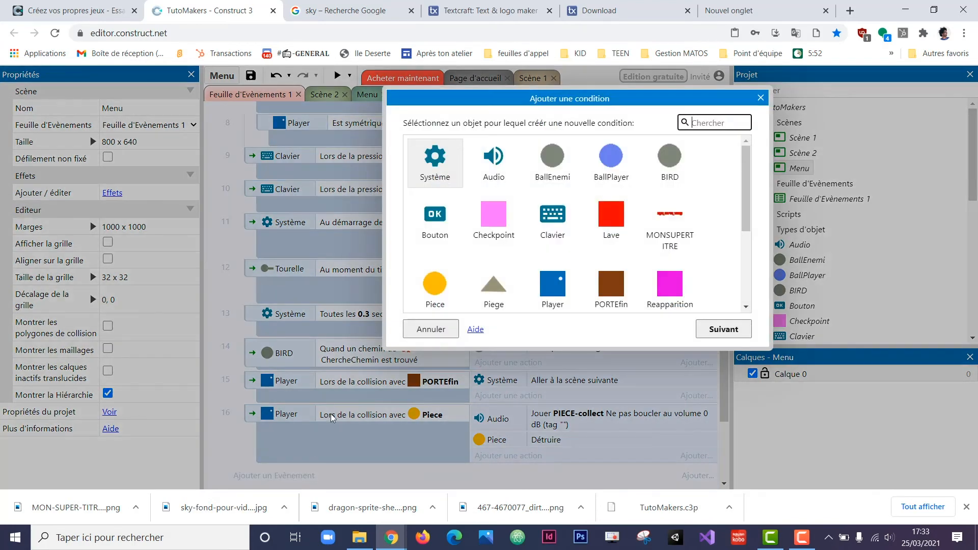
pyautogui.click(431, 220)
pyautogui.doubleClick(431, 221)
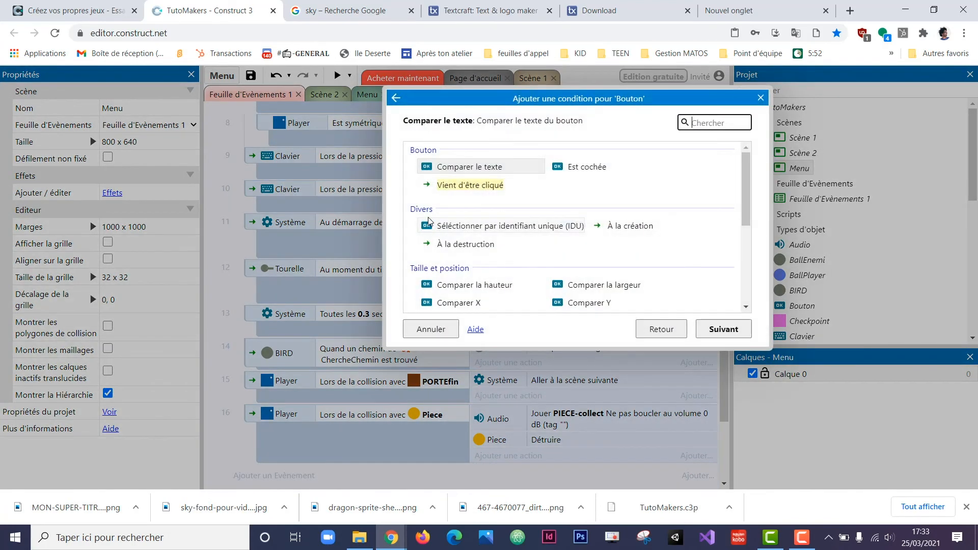
pyautogui.doubleClick(471, 187)
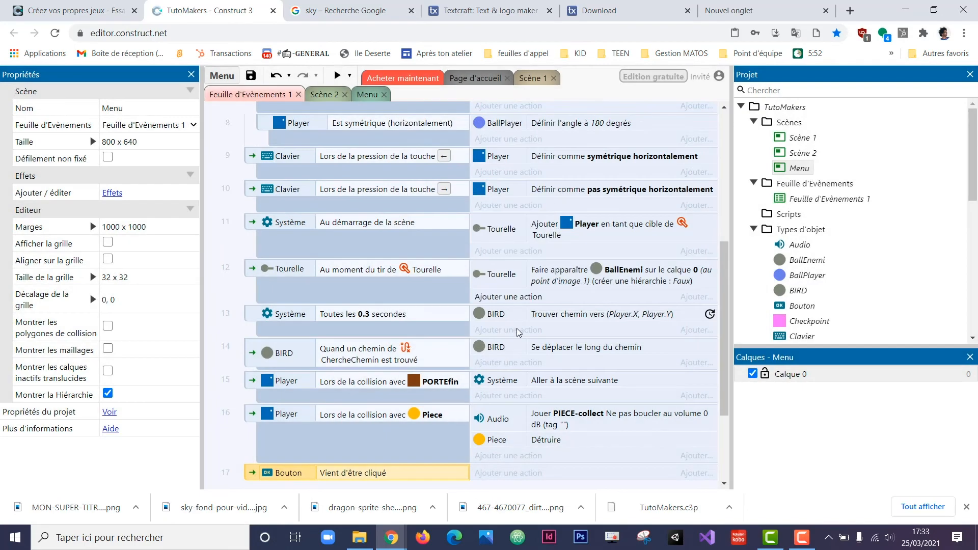
# Add the Système action "Aller à la scène suivante/précédente" set to suivante to the button's click event
pyautogui.click(499, 410)
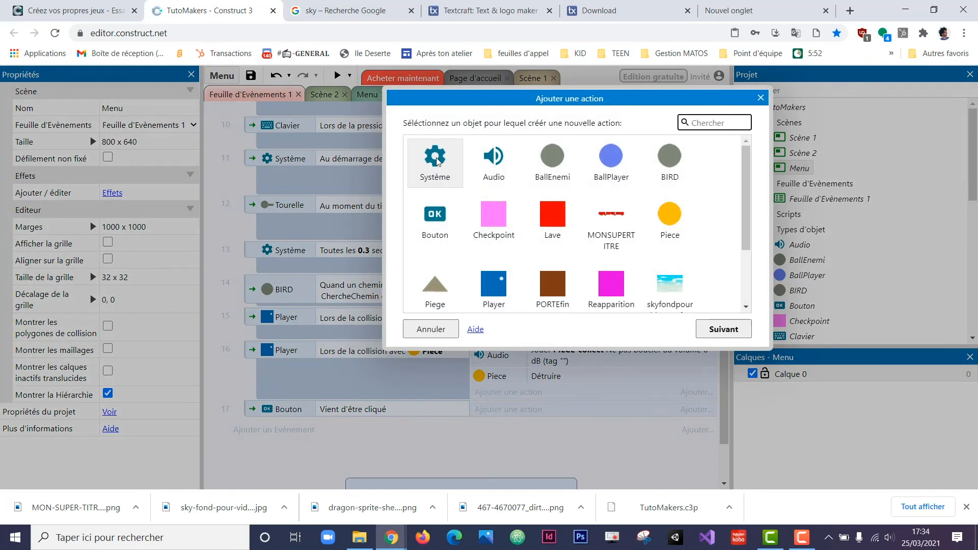
pyautogui.doubleClick(437, 161)
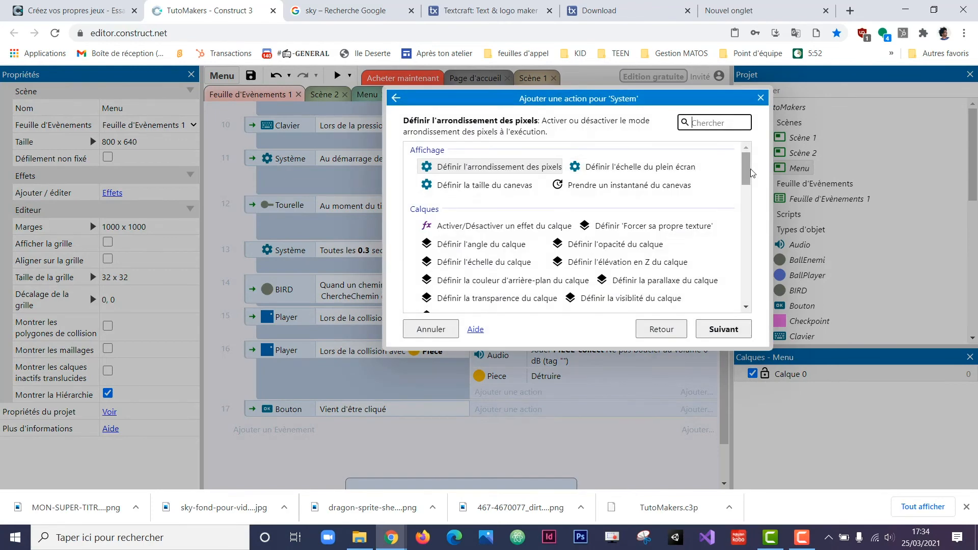
pyautogui.moveTo(746, 164); pyautogui.dragTo(748, 261)
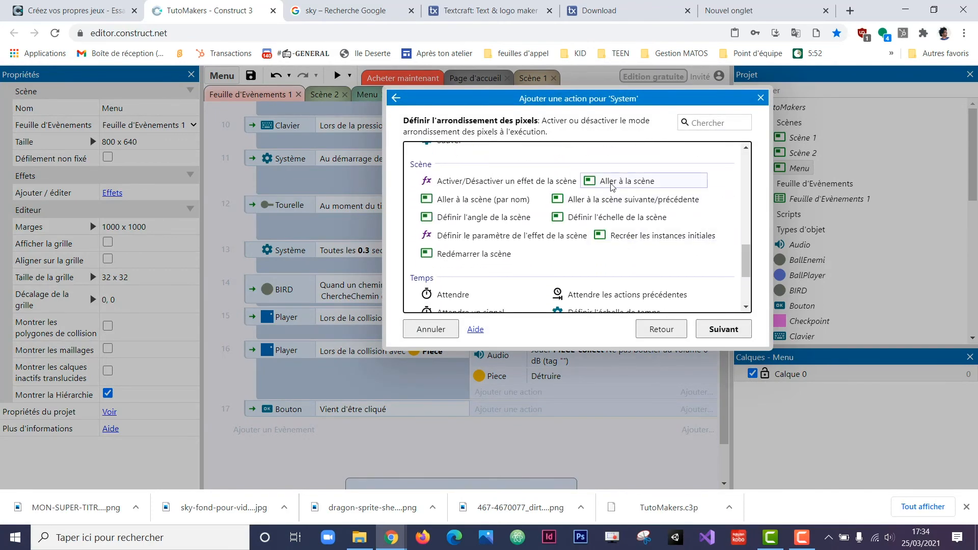
pyautogui.doubleClick(623, 200)
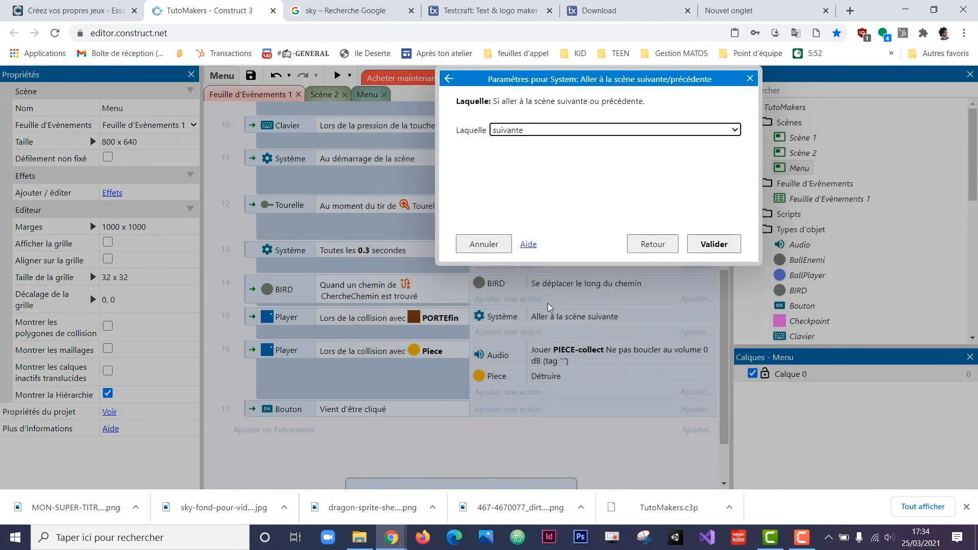
pyautogui.click(714, 245)
pyautogui.scroll(1, 497, 460)
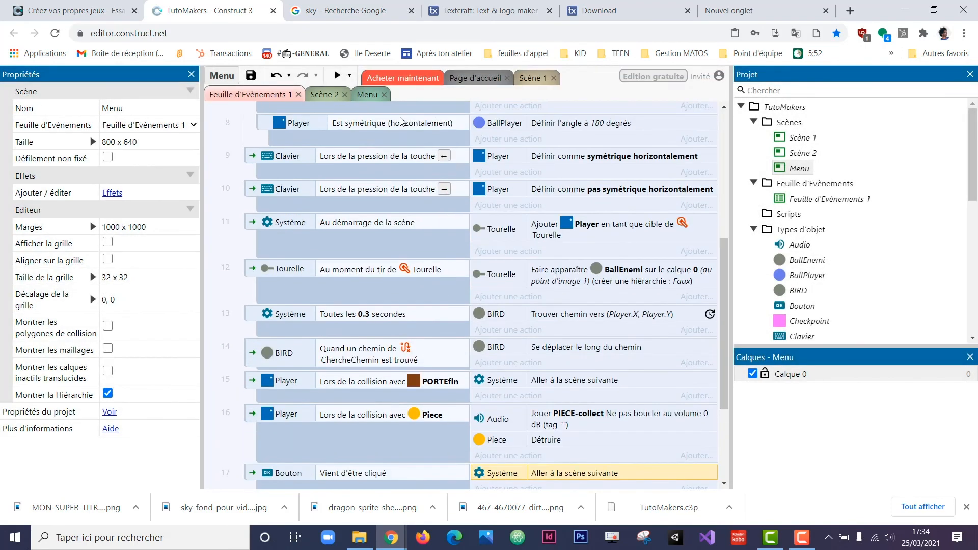
# Preview the Menu scene to check the title and JOUER button, and close the preview
pyautogui.click(358, 96)
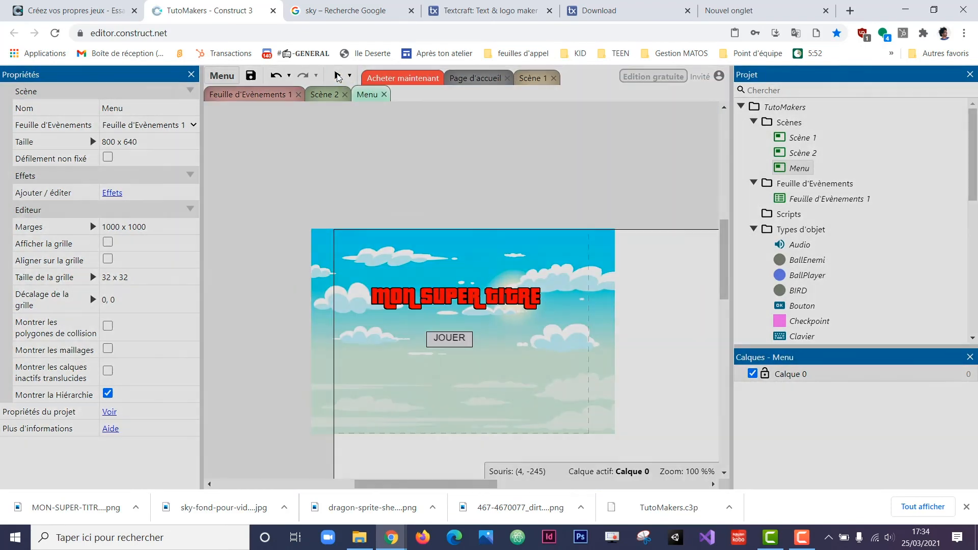
pyautogui.click(336, 76)
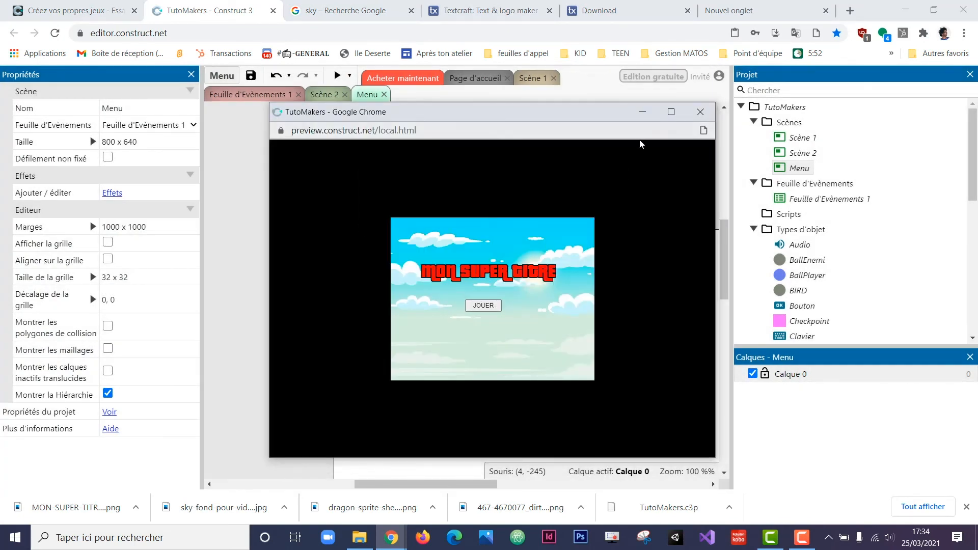
pyautogui.click(701, 112)
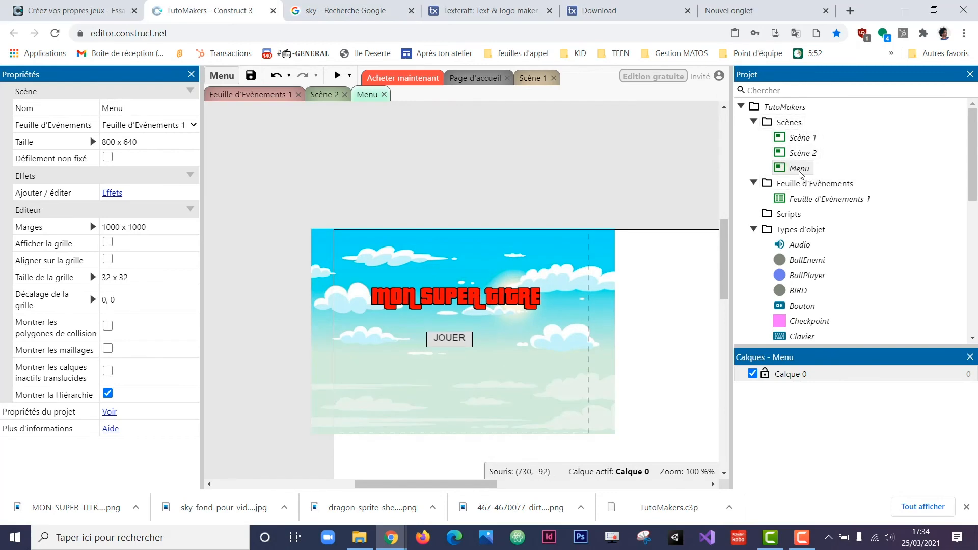
# Review the button's click event and move the Menu scene above Scène 1 in the project's scene list
pyautogui.click(278, 95)
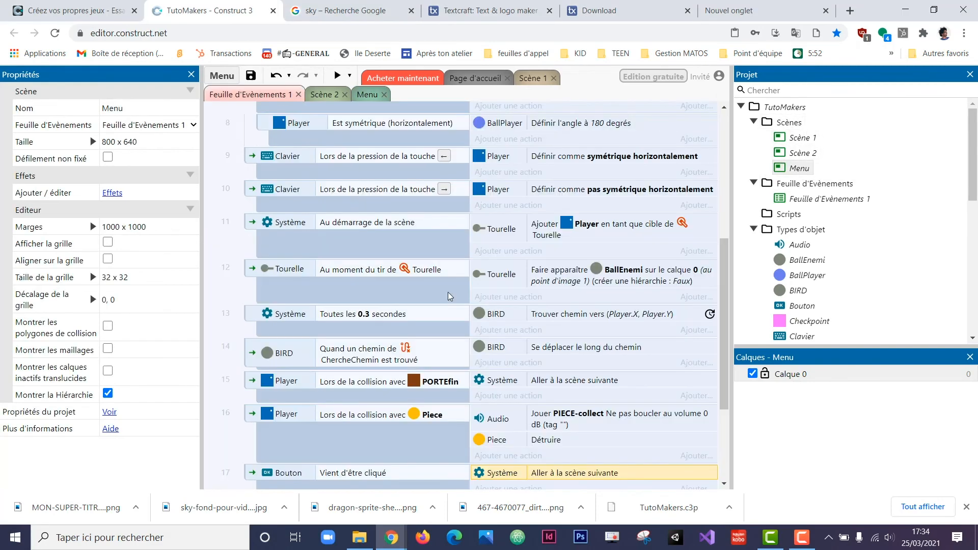
pyautogui.scroll(-2, 589, 449)
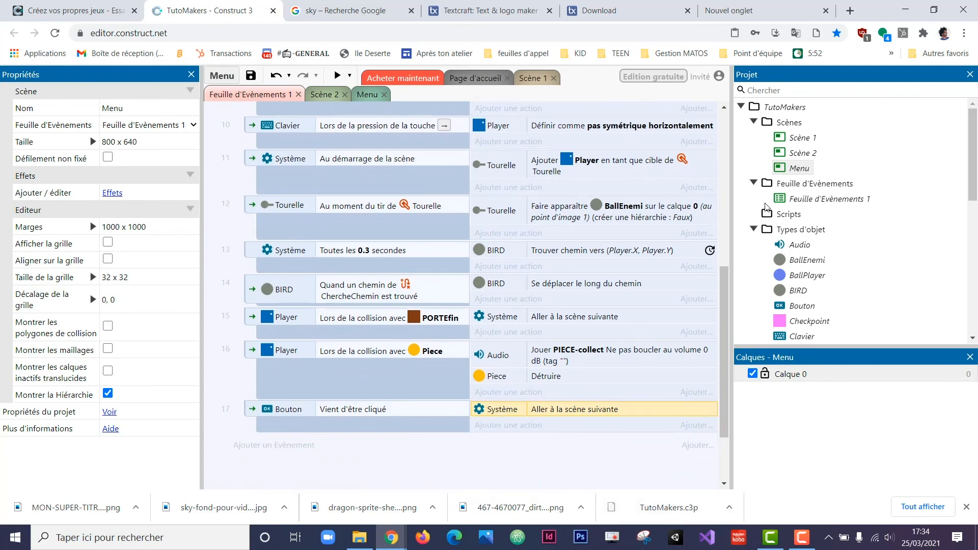
pyautogui.click(782, 170)
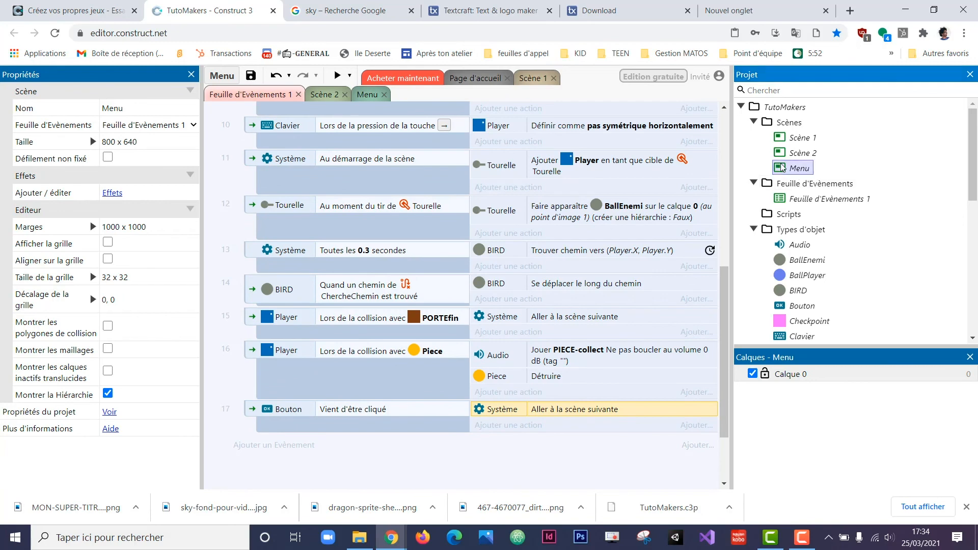
pyautogui.moveTo(781, 169); pyautogui.dragTo(783, 134)
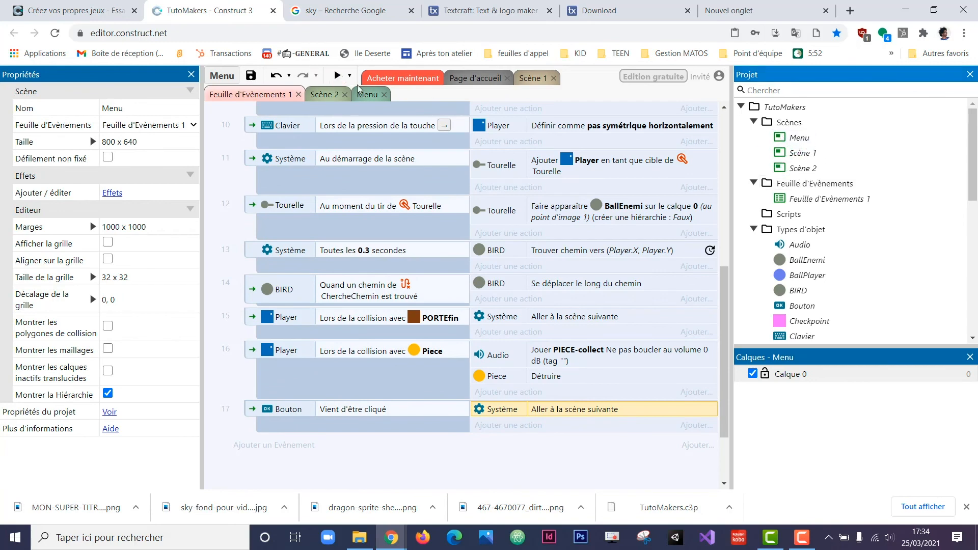
# Preview the Menu scene, start the game with the JOUER button and move the player right and left in the level
pyautogui.click(366, 94)
pyautogui.click(337, 75)
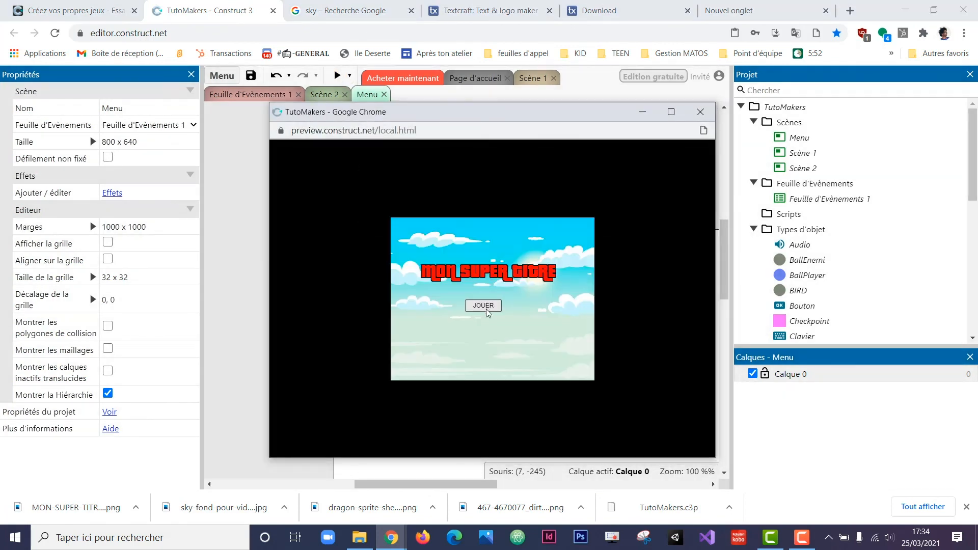
pyautogui.click(484, 307)
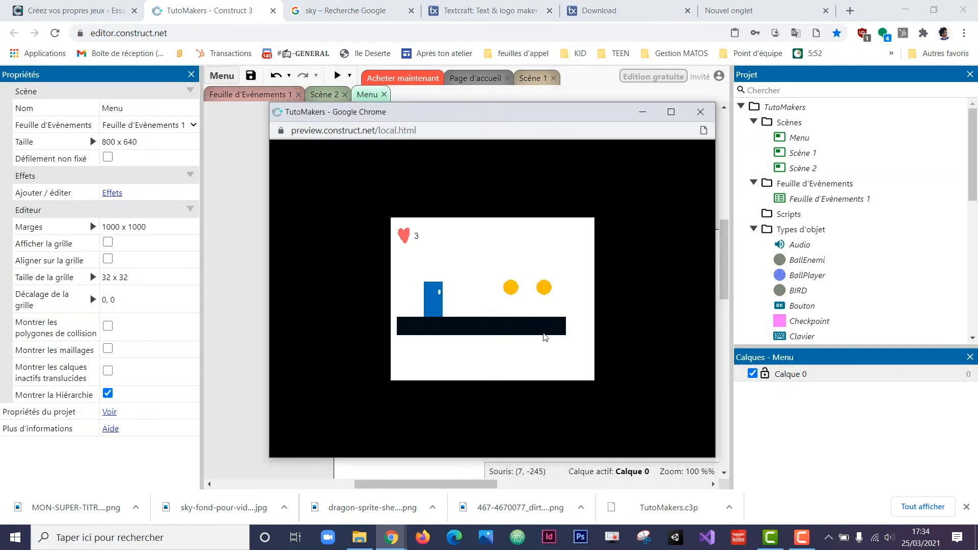
pyautogui.press('Right')
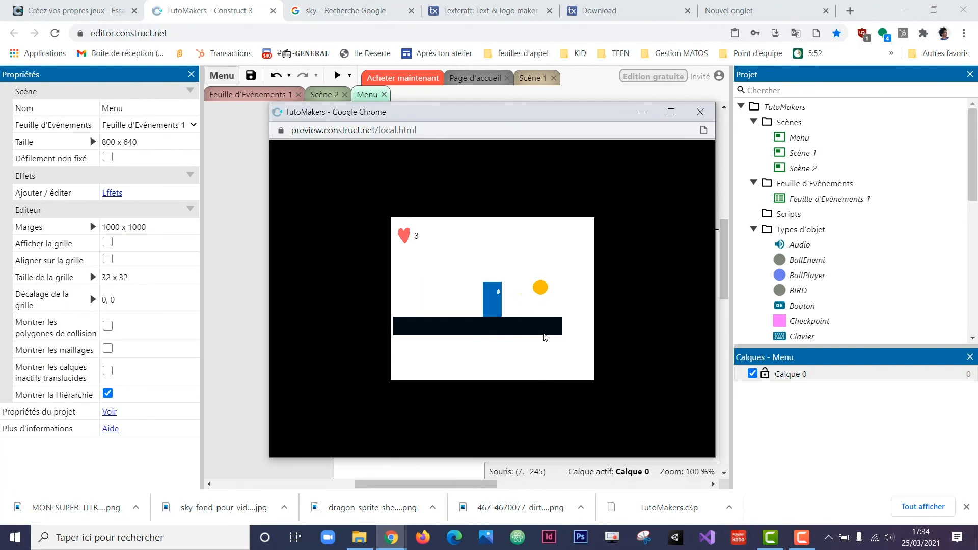
pyautogui.press('Right')
pyautogui.press('Left')
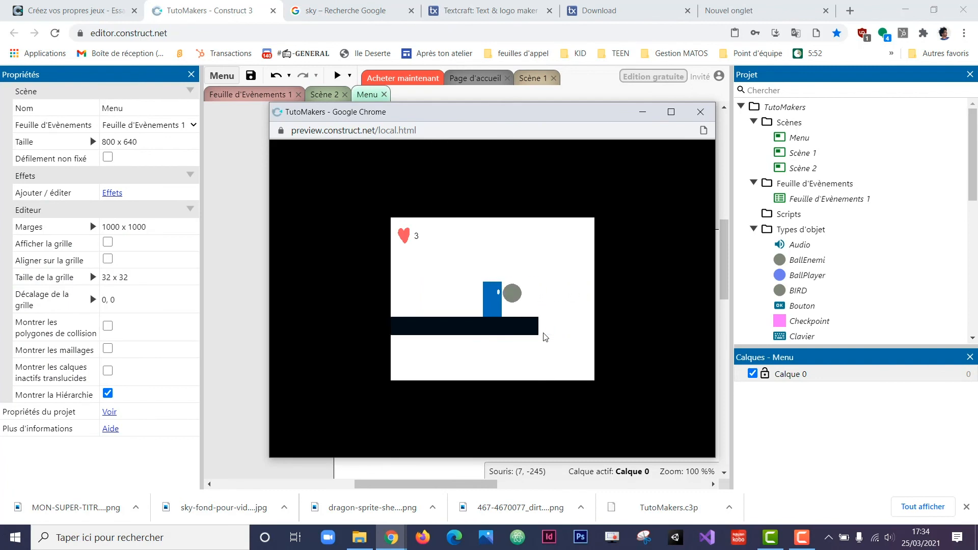
pyautogui.press('Left')
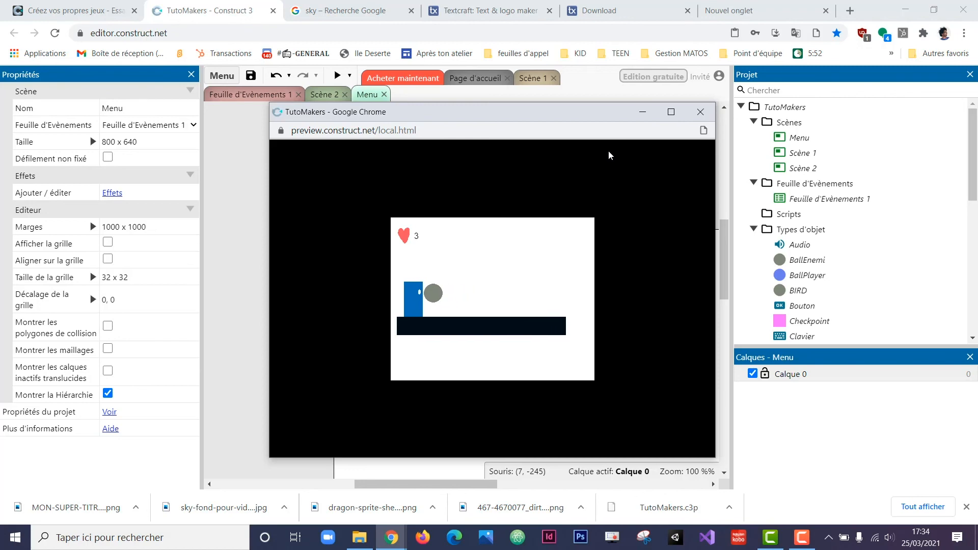